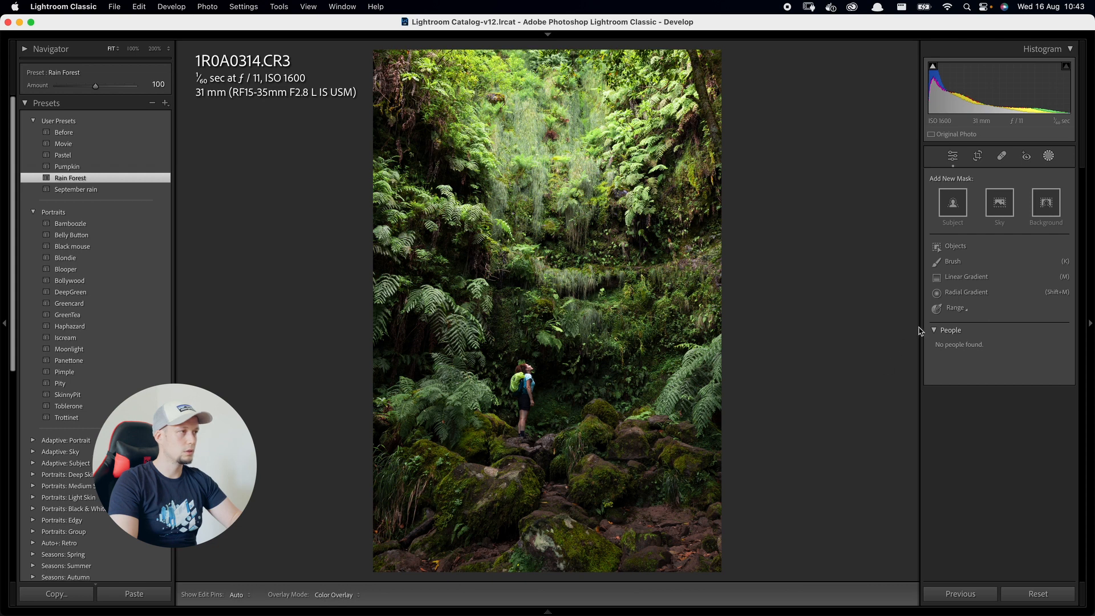
# Add a linear gradient mask rising from the photo's bottom edge to the hiker, with Exposure −1.30, Contrast −24, Highlights −31, Shadows −18 and Whites −22.
pyautogui.click(967, 277)
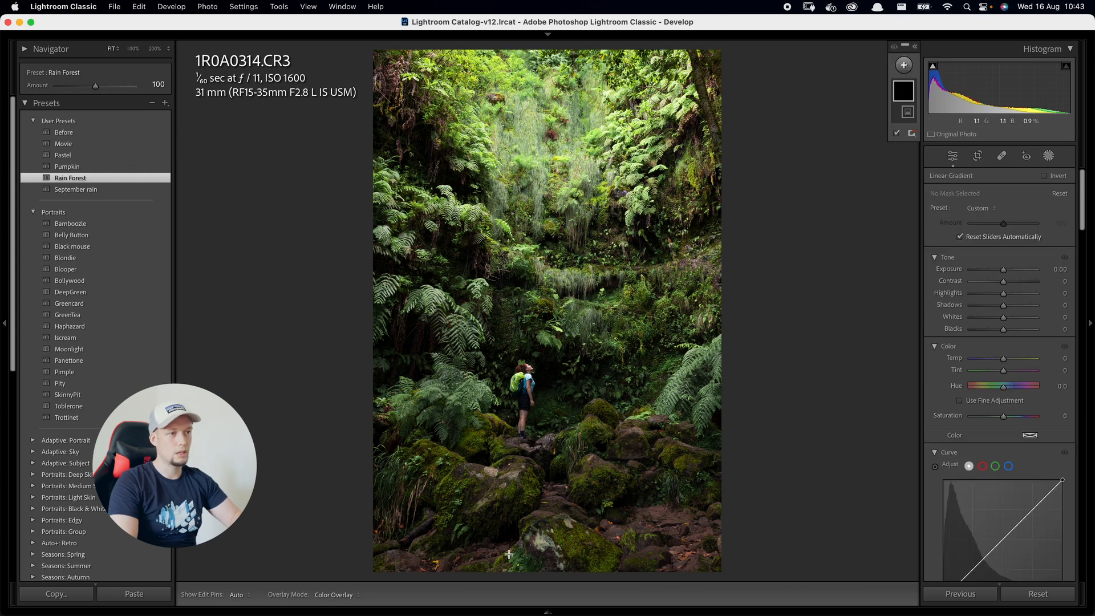
pyautogui.moveTo(533, 575); pyautogui.dragTo(533, 400)
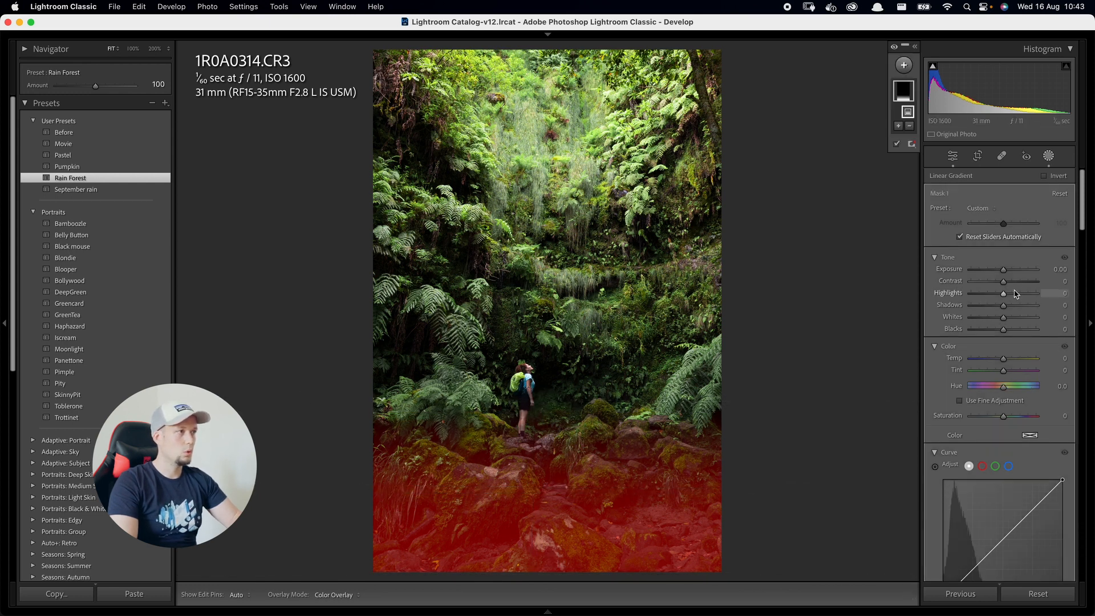
pyautogui.moveTo(1006, 272); pyautogui.dragTo(1001, 323)
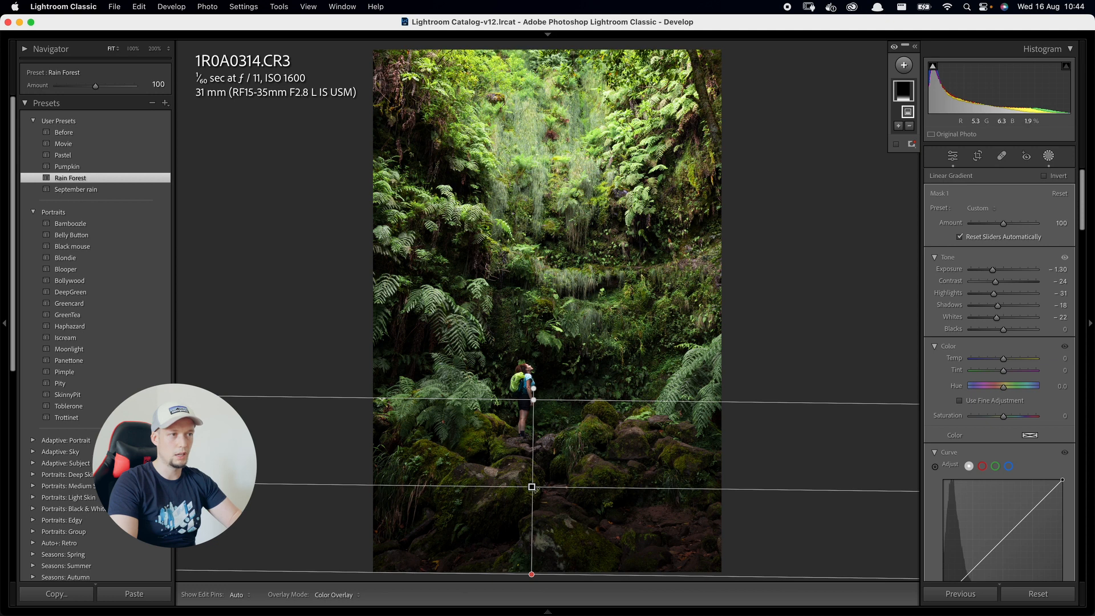
# Set the linear gradient mask's Saturation to −21 and fine-tune its position over the foreground rocks.
pyautogui.moveTo(532, 488); pyautogui.dragTo(509, 491)
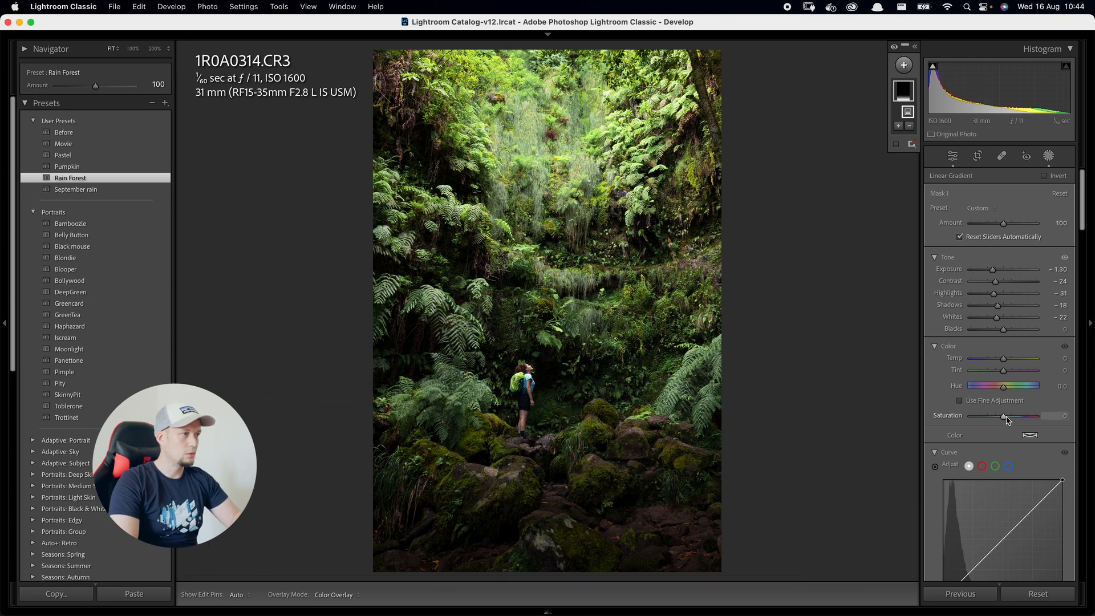
pyautogui.moveTo(1004, 421); pyautogui.dragTo(998, 420)
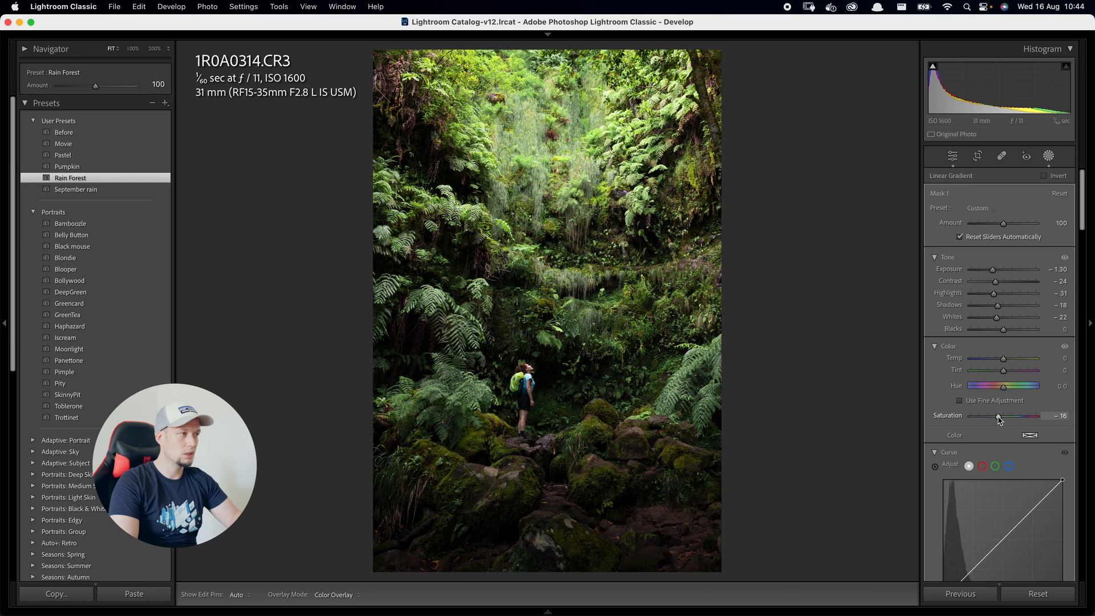
pyautogui.moveTo(998, 418); pyautogui.dragTo(996, 418)
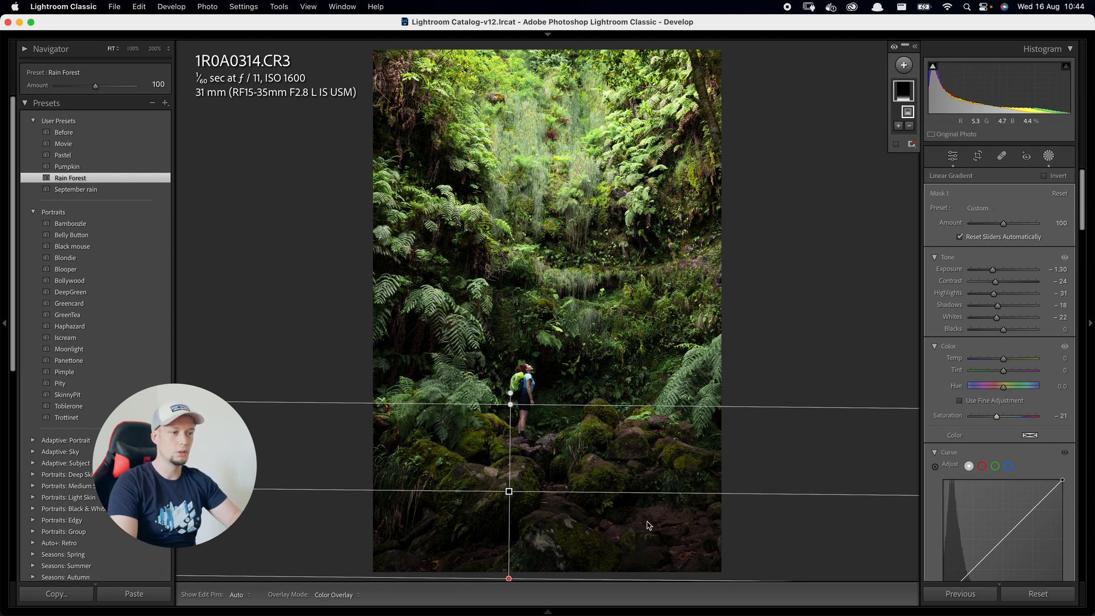
pyautogui.moveTo(509, 491)
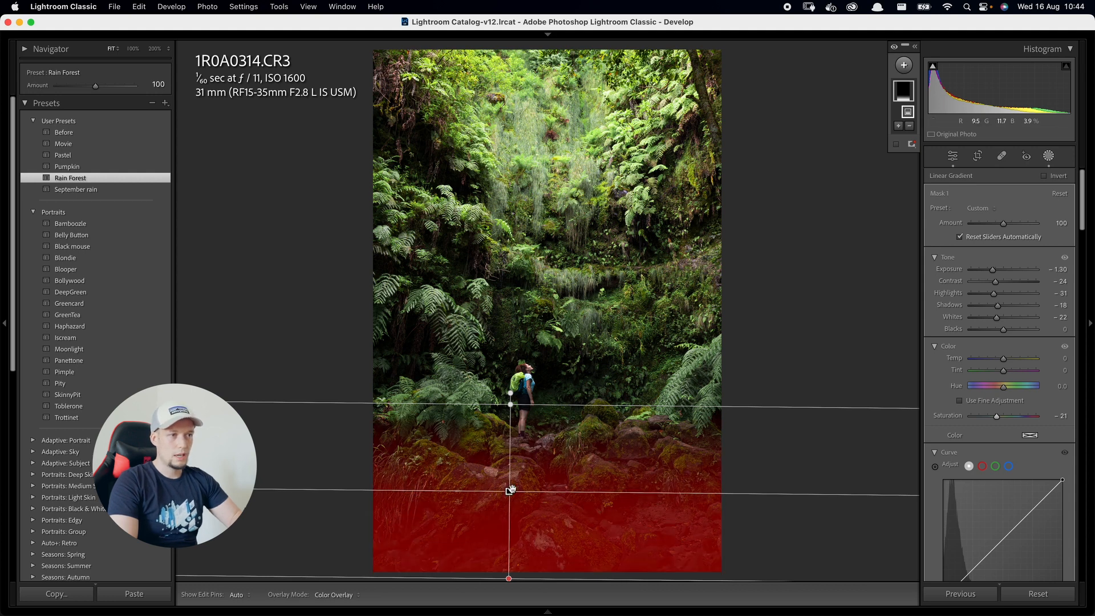
pyautogui.moveTo(509, 491); pyautogui.dragTo(511, 484)
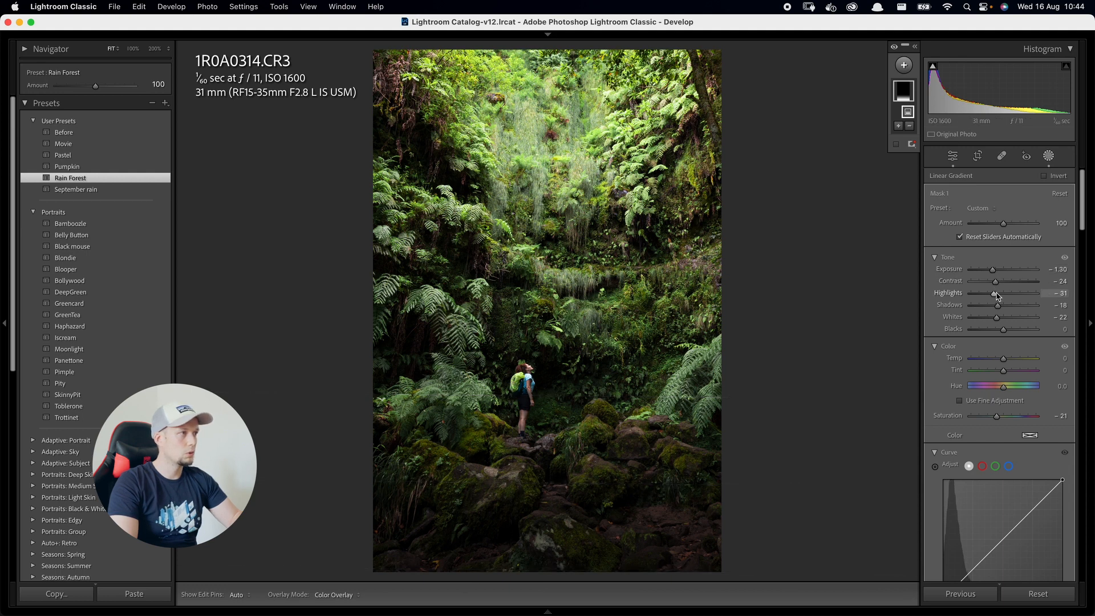
# Darken the foreground gradient mask further by setting Whites to −52 and Exposure to −1.42.
pyautogui.moveTo(998, 319); pyautogui.dragTo(987, 319)
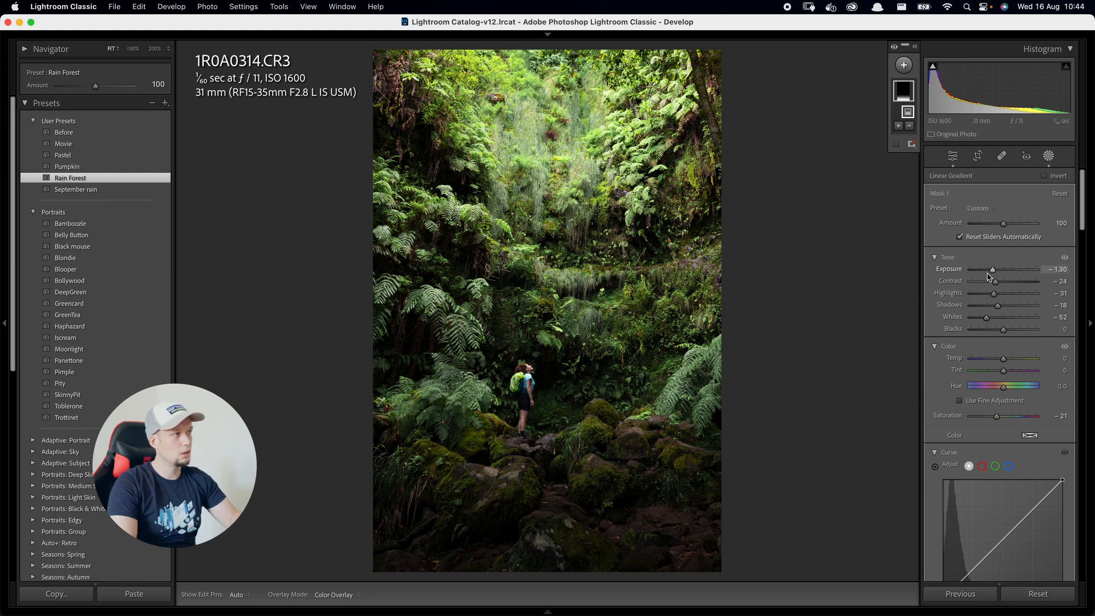
pyautogui.moveTo(993, 275); pyautogui.dragTo(994, 275)
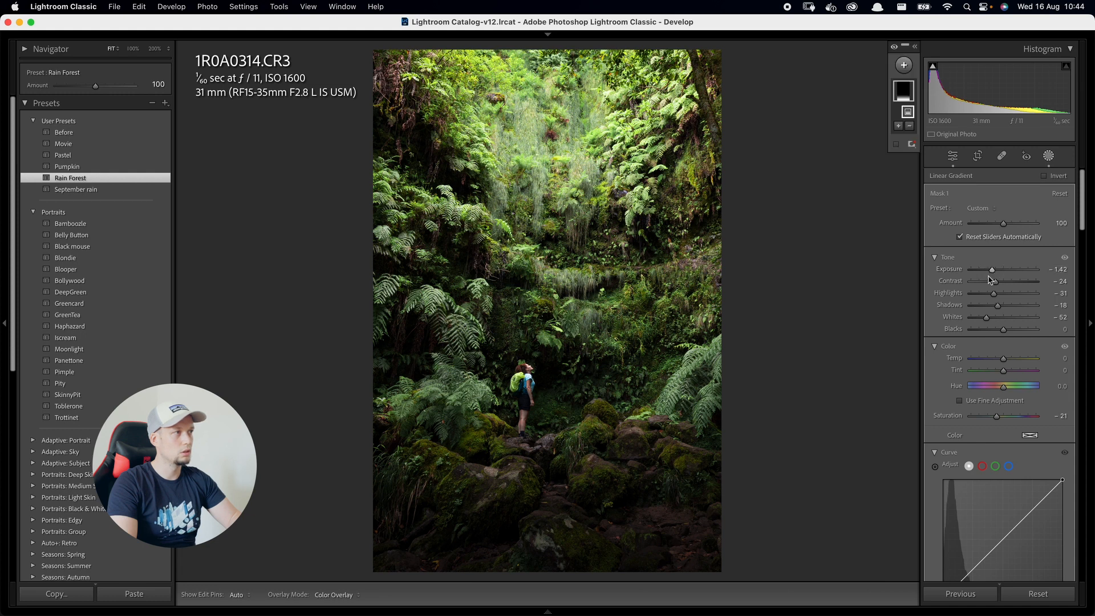
pyautogui.moveTo(542, 440)
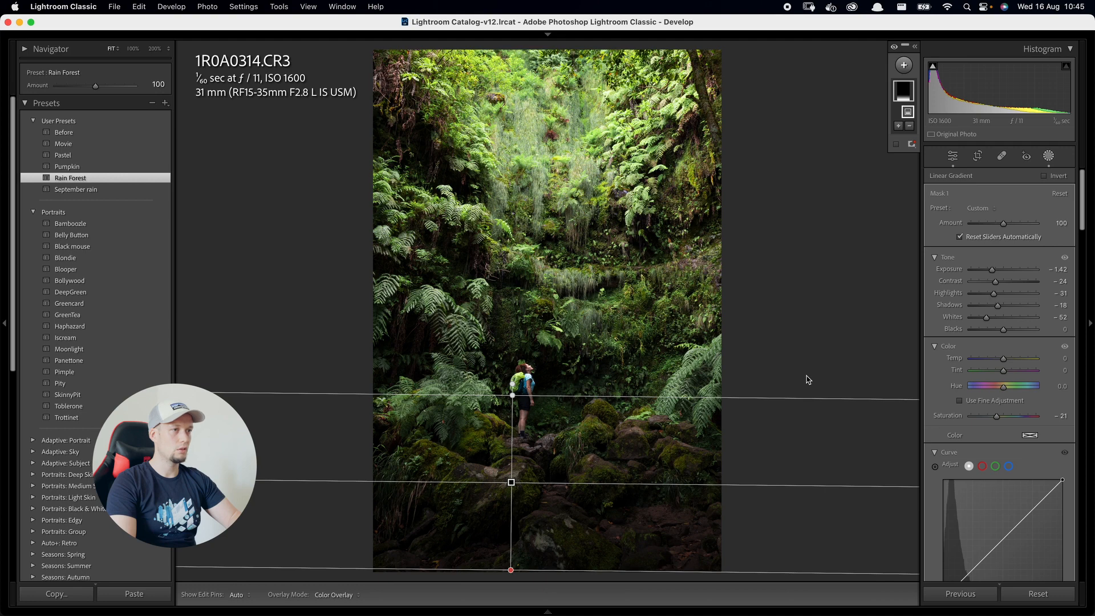
# Compare the photo with and without the foreground mask by toggling the mask effect off and on.
pyautogui.click(894, 47)
pyautogui.click(895, 49)
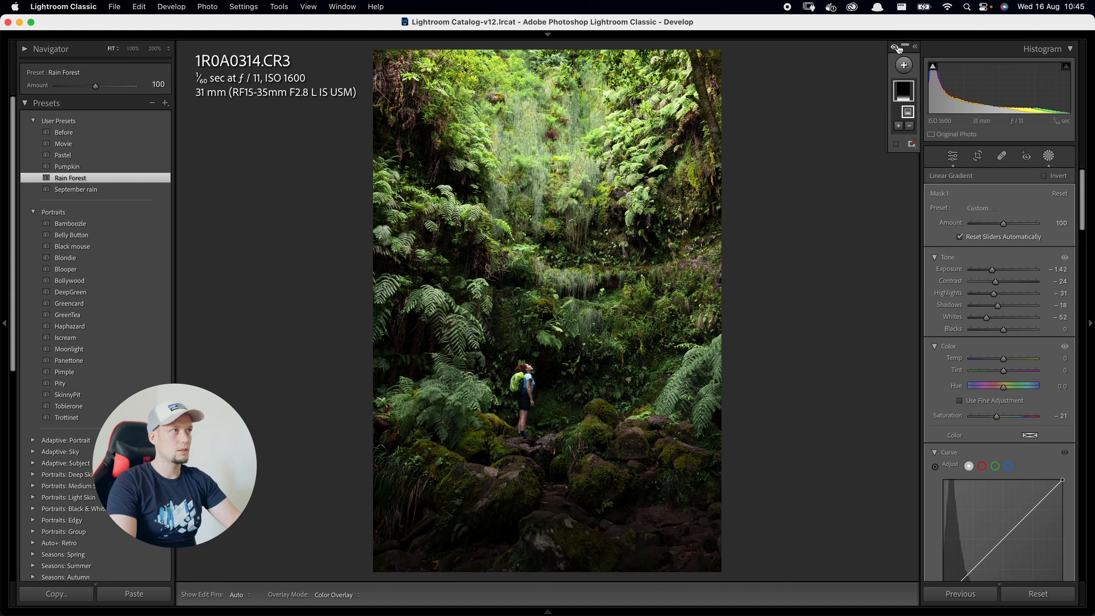
pyautogui.click(895, 49)
pyautogui.click(896, 49)
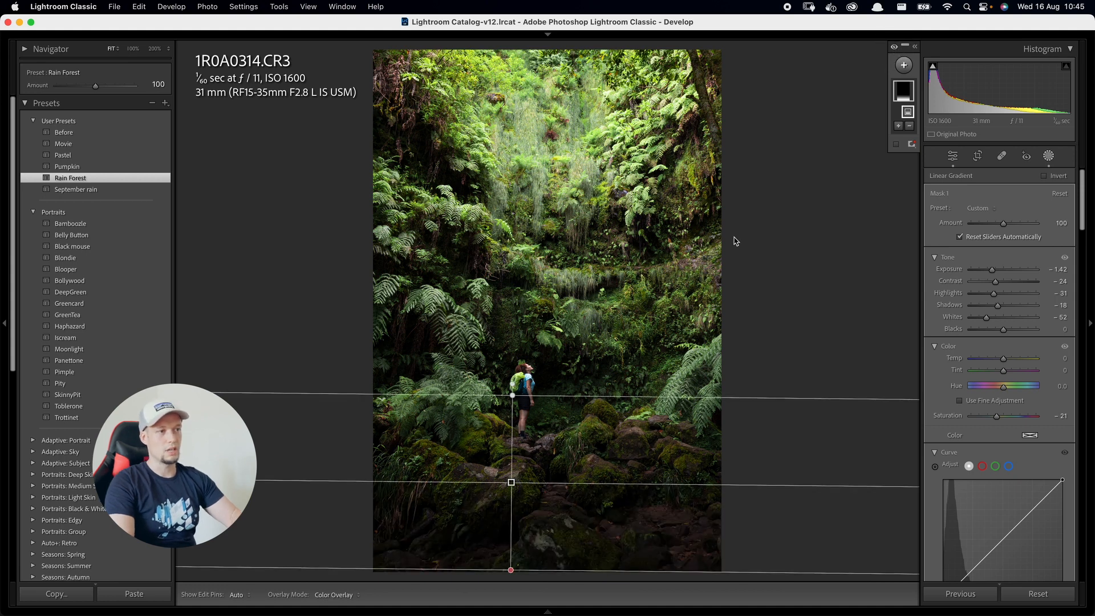
pyautogui.click(895, 49)
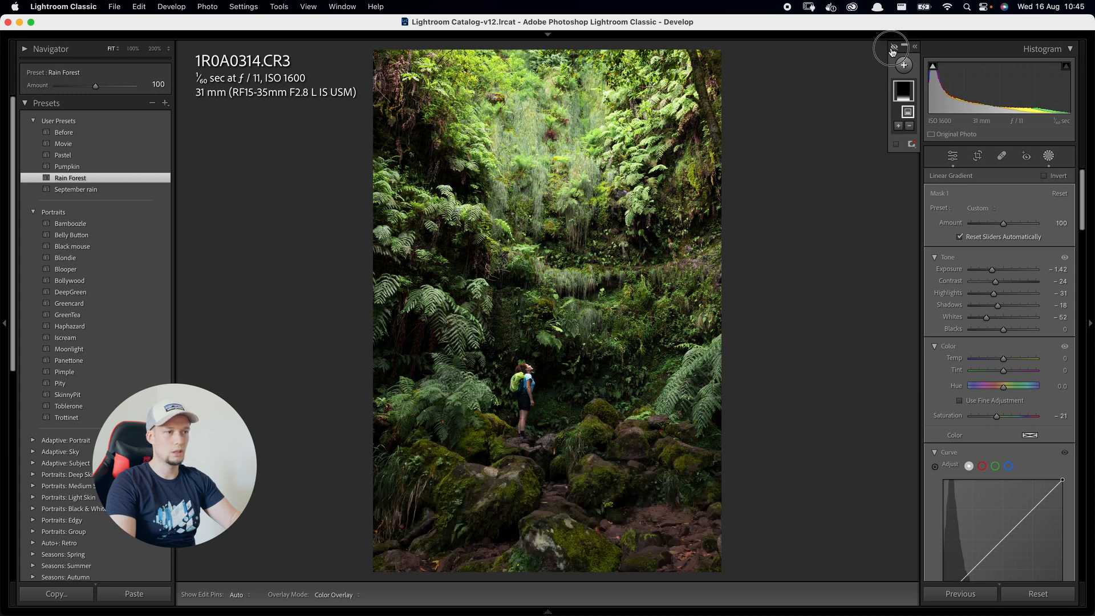
pyautogui.click(891, 48)
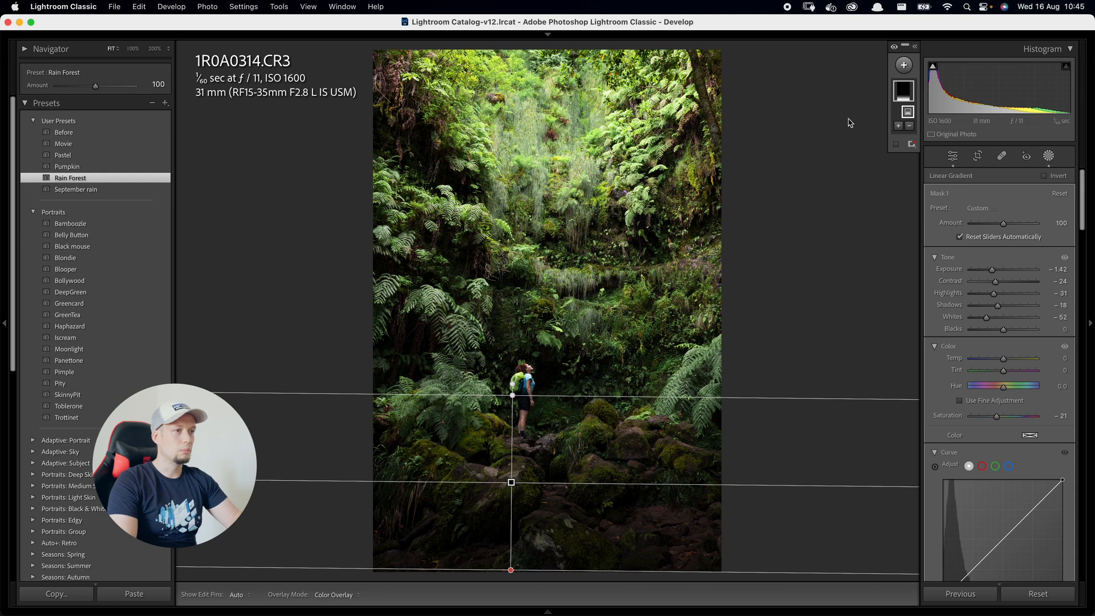
# Shift the linear gradient slightly left and down over the foreground rocks and finish editing that mask.
pyautogui.moveTo(511, 482); pyautogui.dragTo(495, 488)
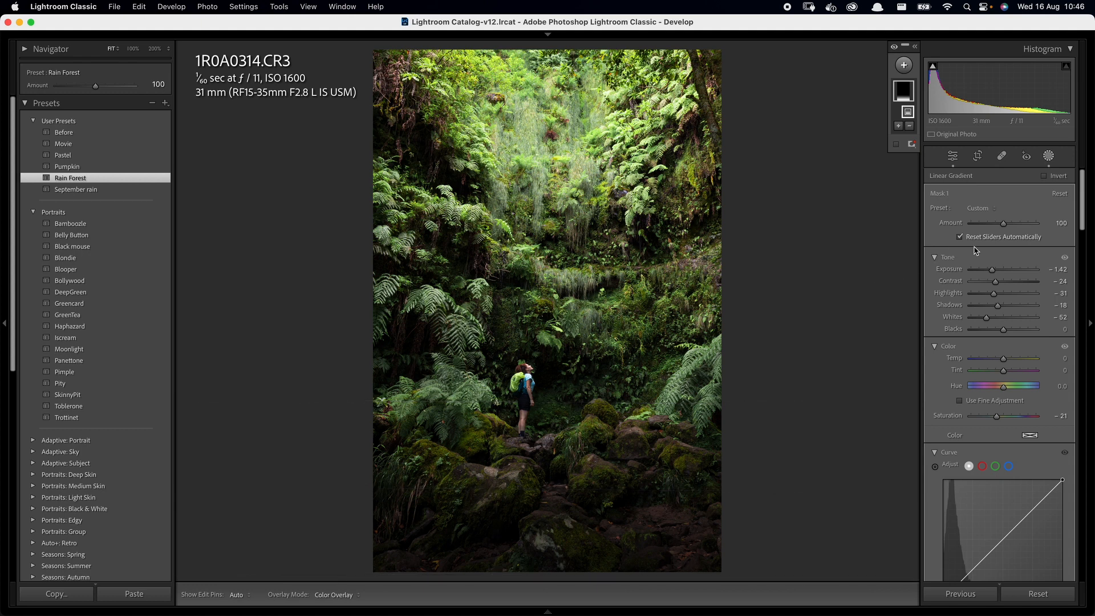
pyautogui.click(1047, 158)
pyautogui.click(1050, 158)
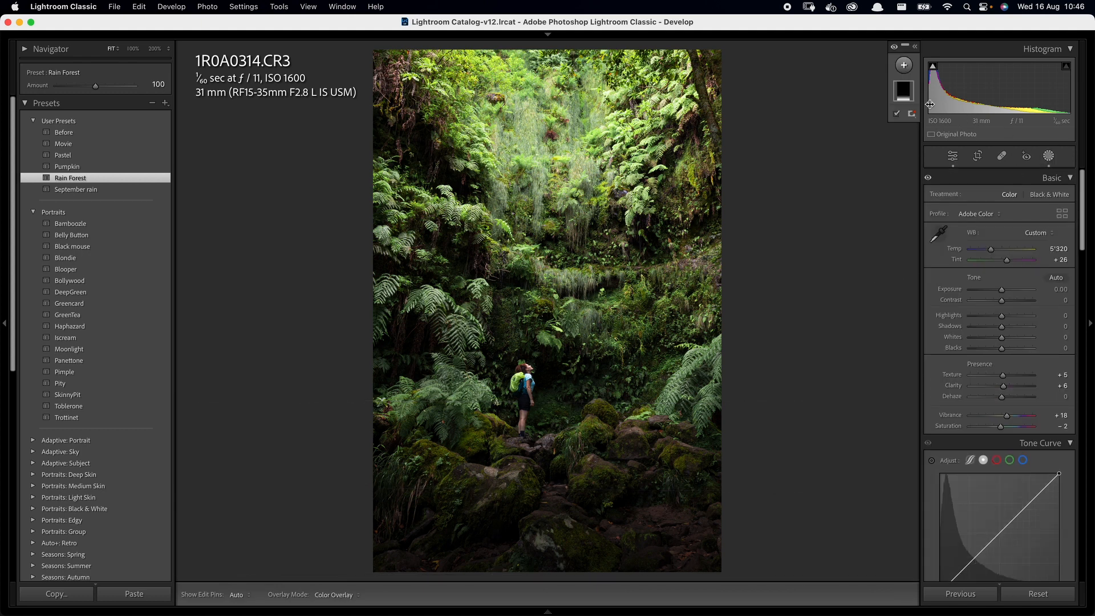
# Add a large radial gradient mask centred just outside the photo's right edge, with Highlights −37 and Whites −24.
pyautogui.click(904, 66)
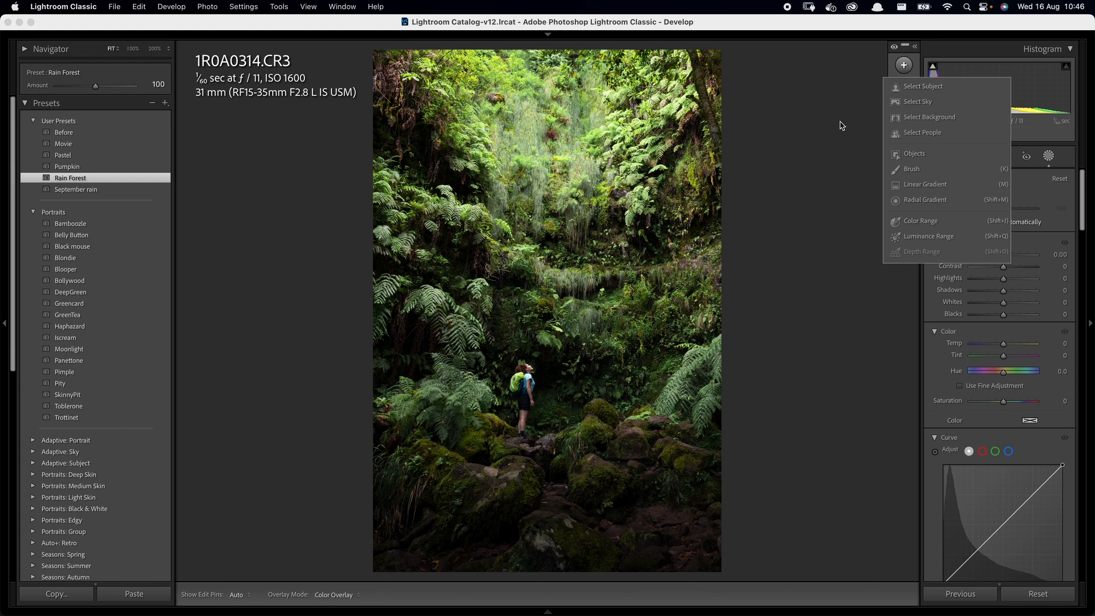
pyautogui.click(935, 200)
pyautogui.moveTo(737, 303); pyautogui.dragTo(742, 95)
pyautogui.moveTo(738, 302); pyautogui.dragTo(742, 302)
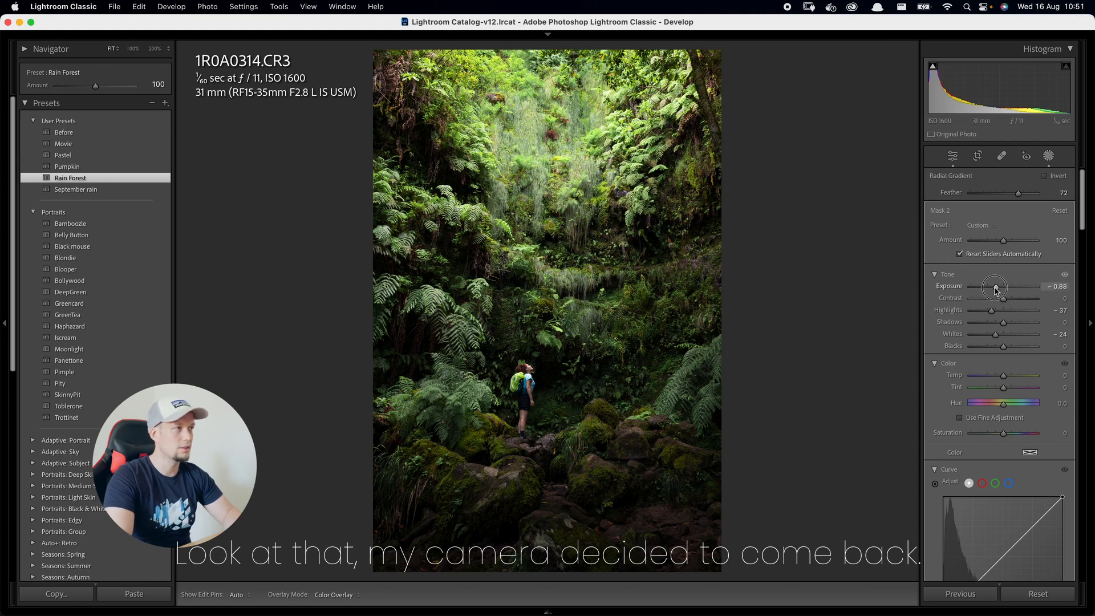
# Set the right-hand radial mask's Exposure to −1.16 and nudge the mask slightly toward the photo.
pyautogui.moveTo(993, 291); pyautogui.dragTo(966, 288)
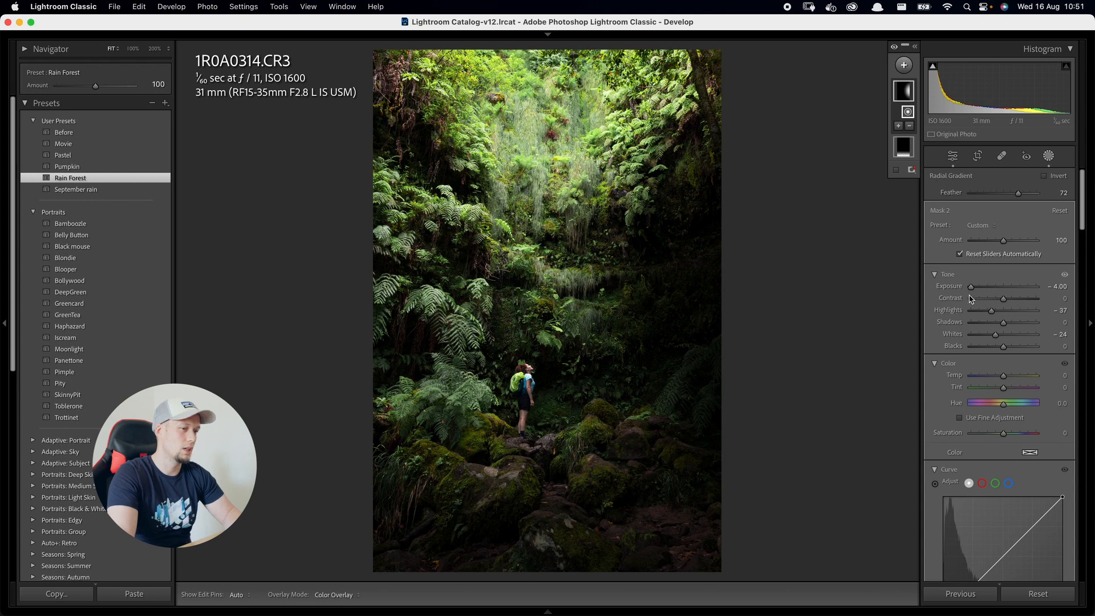
pyautogui.moveTo(970, 287); pyautogui.dragTo(996, 289)
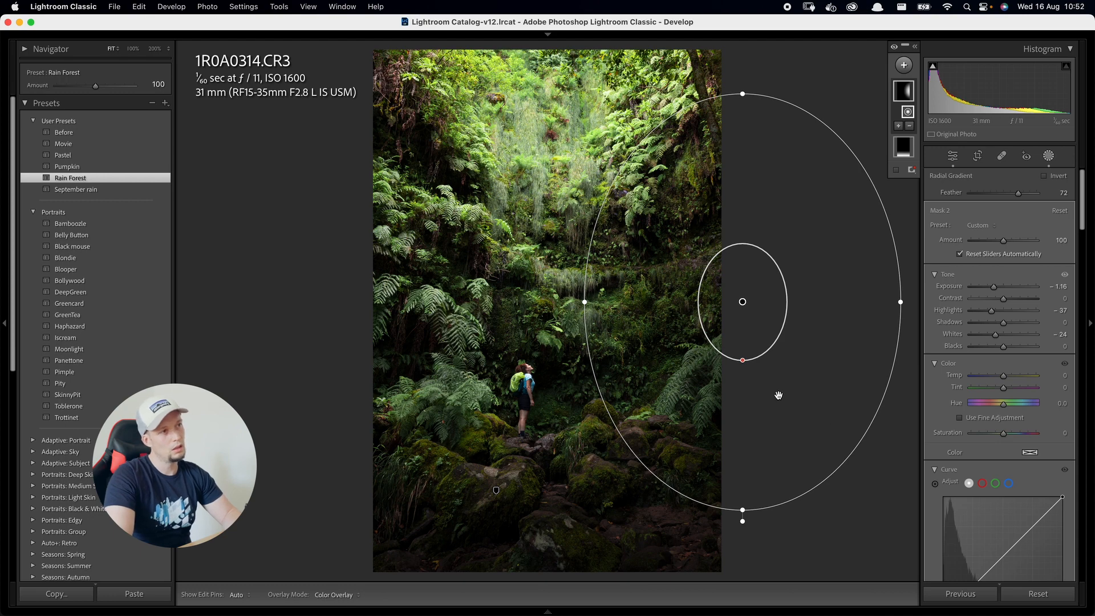
pyautogui.moveTo(738, 304); pyautogui.dragTo(740, 301)
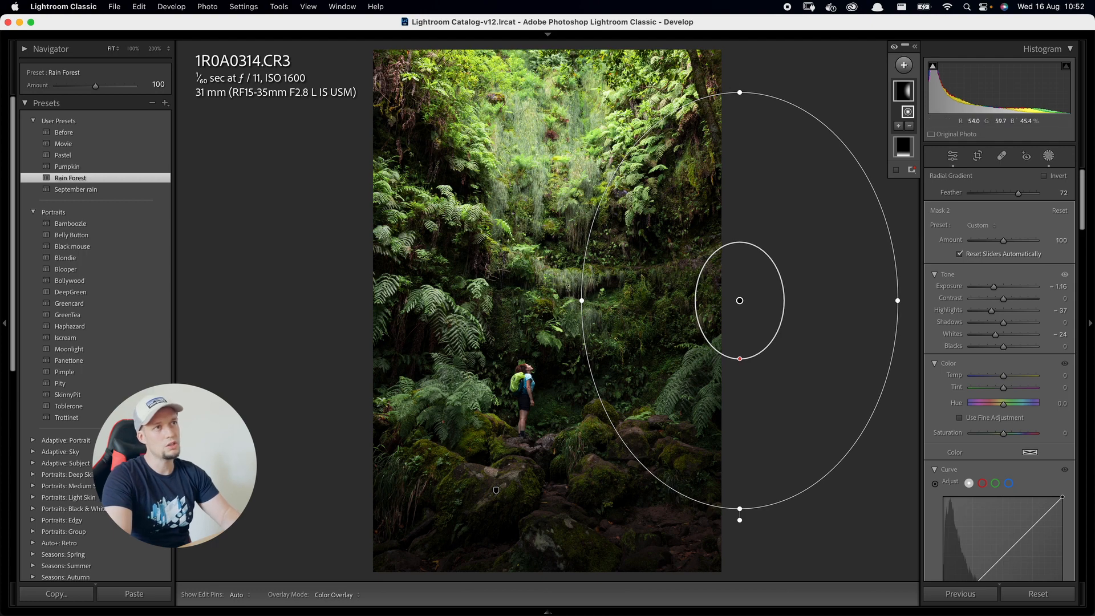
pyautogui.click(905, 66)
pyautogui.click(930, 200)
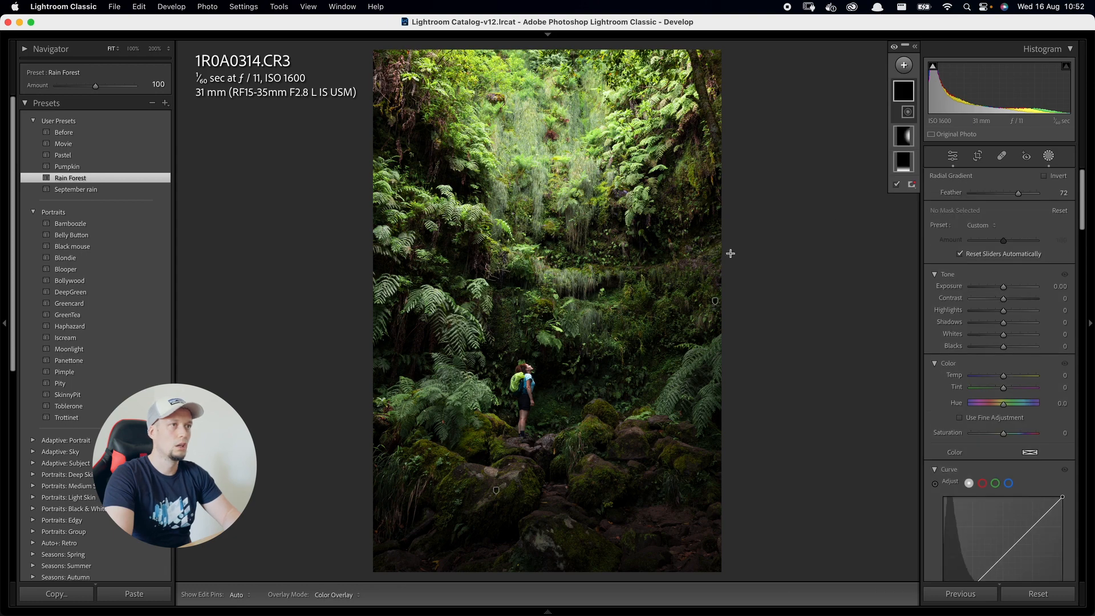
pyautogui.click(907, 147)
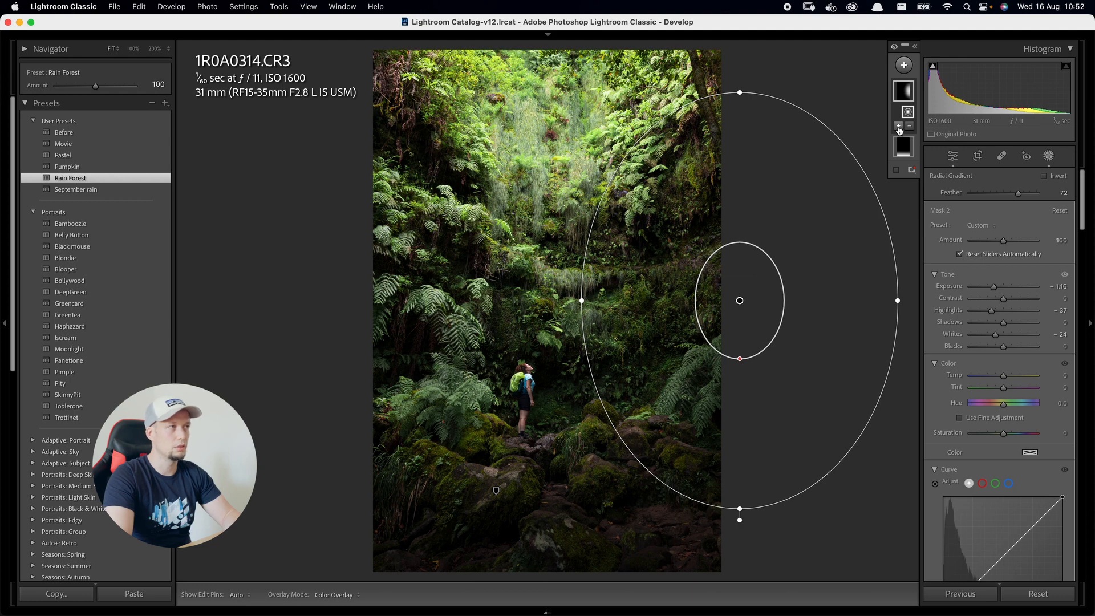
# Add a large radial gradient mask centred outside the photo's left edge, with Exposure −0.30, Highlights −58 and Whites −62.
pyautogui.click(899, 128)
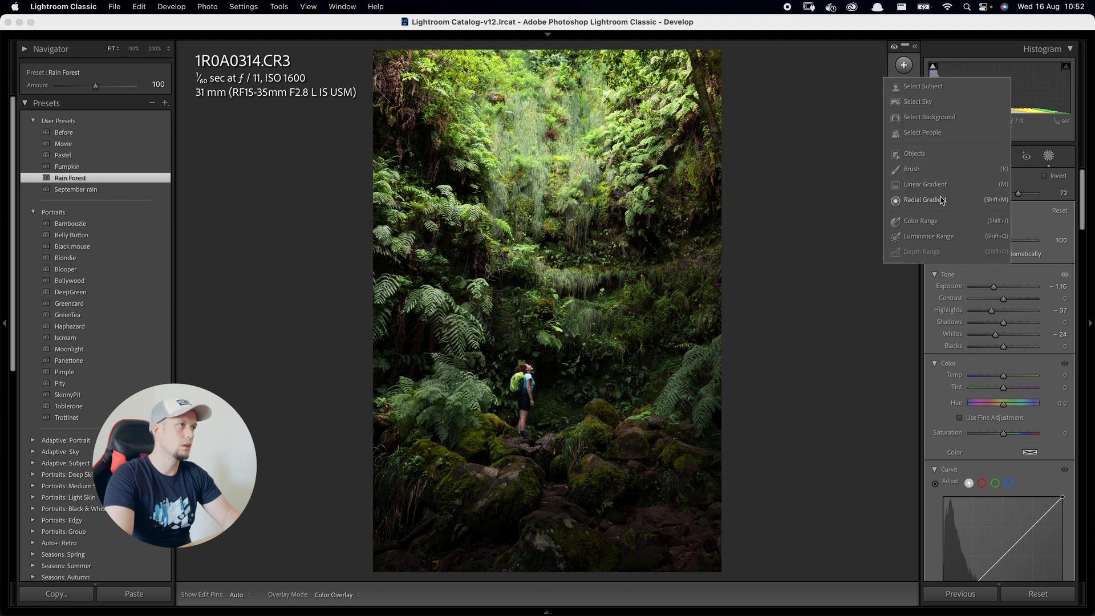
pyautogui.click(943, 201)
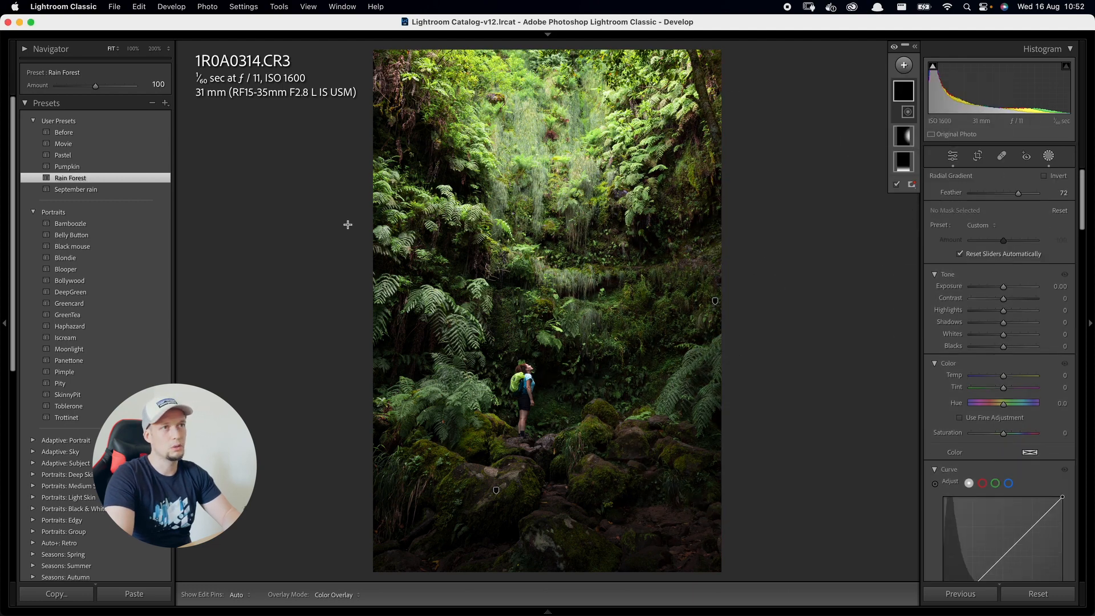
pyautogui.moveTo(347, 155); pyautogui.dragTo(527, 360)
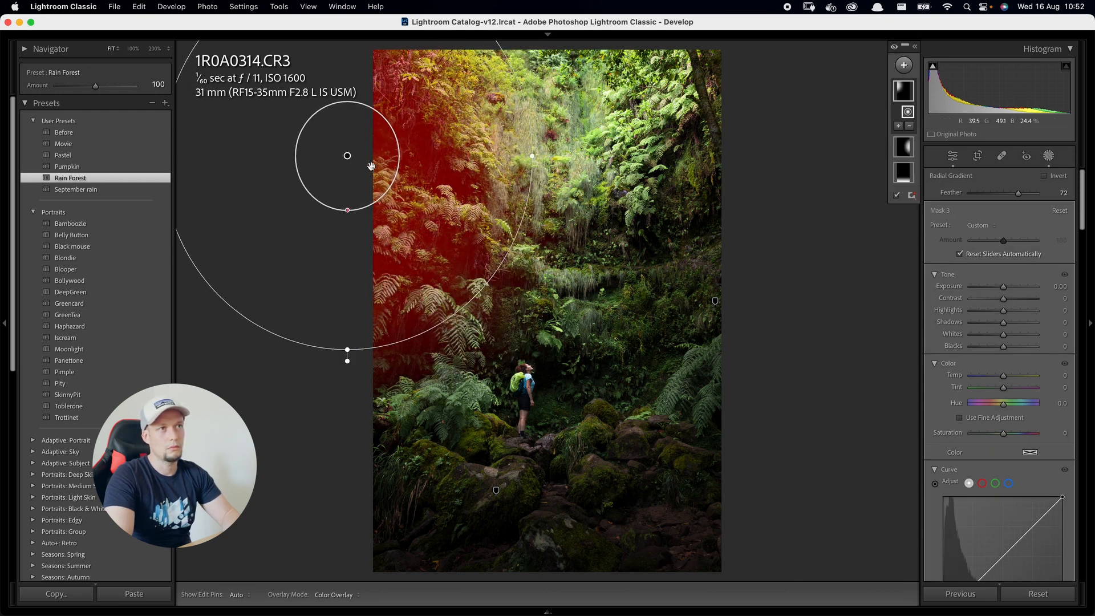
pyautogui.moveTo(344, 178); pyautogui.dragTo(322, 248)
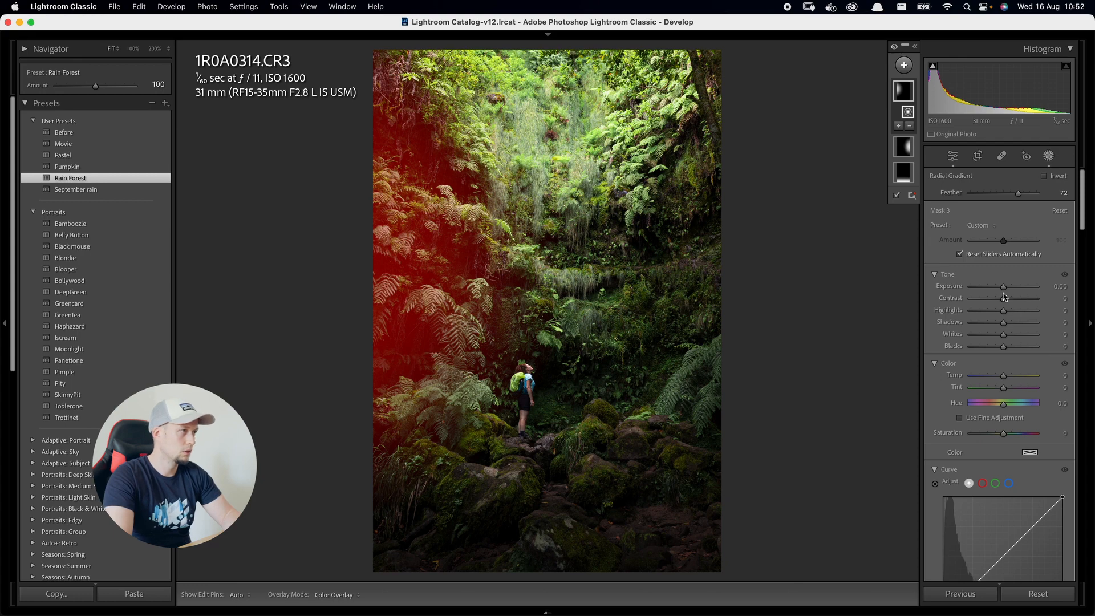
pyautogui.moveTo(1004, 311); pyautogui.dragTo(983, 335)
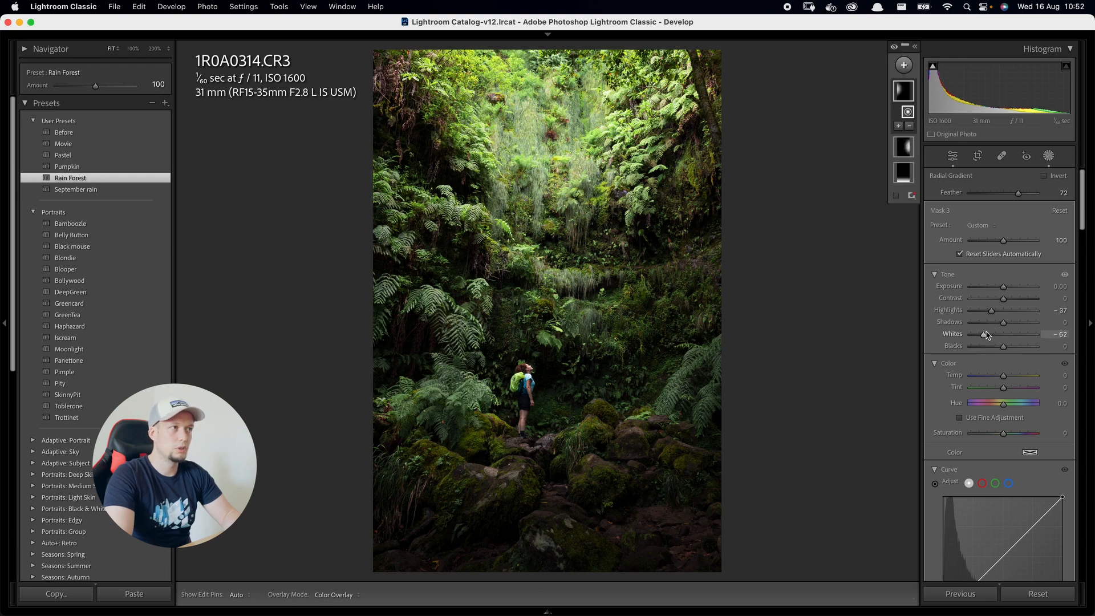
pyautogui.moveTo(992, 312); pyautogui.dragTo(1001, 287)
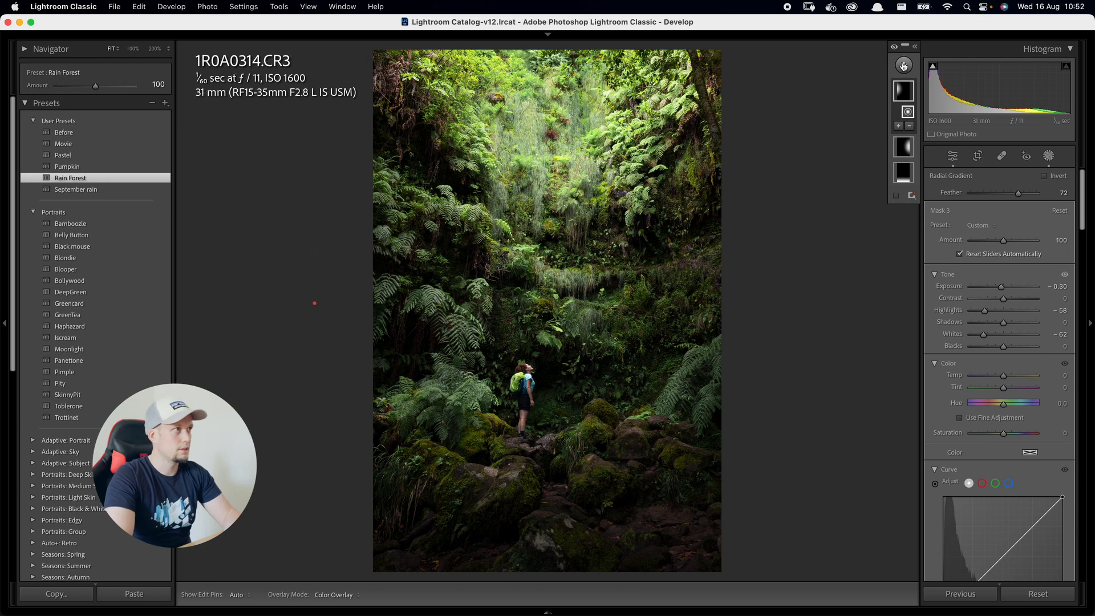
# Compare the photo with and without all three darkening masks by repeatedly toggling the mask effects off and on.
pyautogui.click(895, 48)
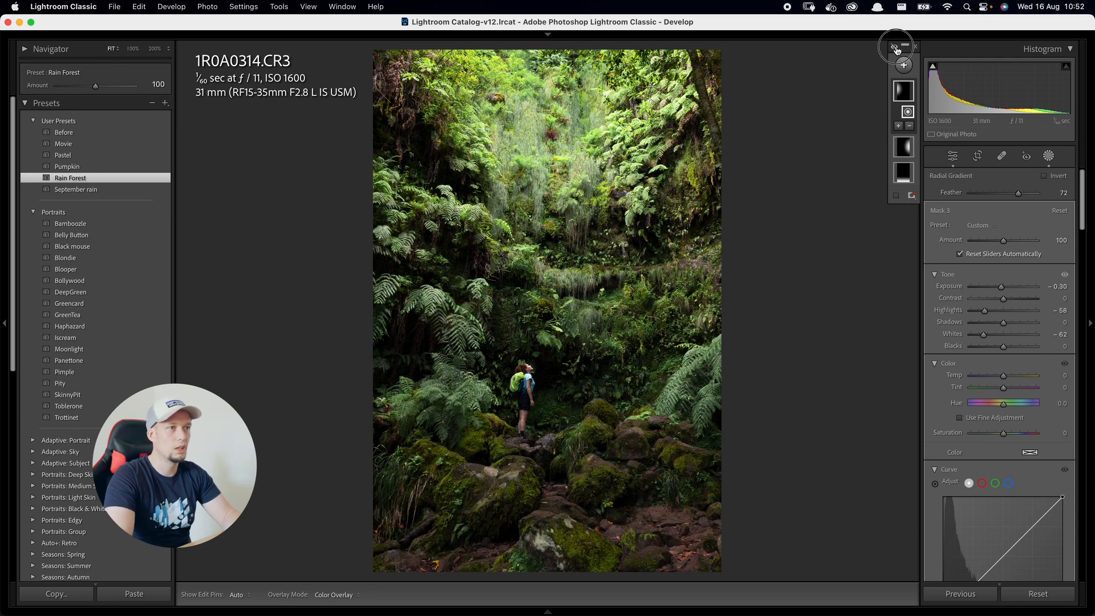
pyautogui.click(897, 50)
pyautogui.click(894, 49)
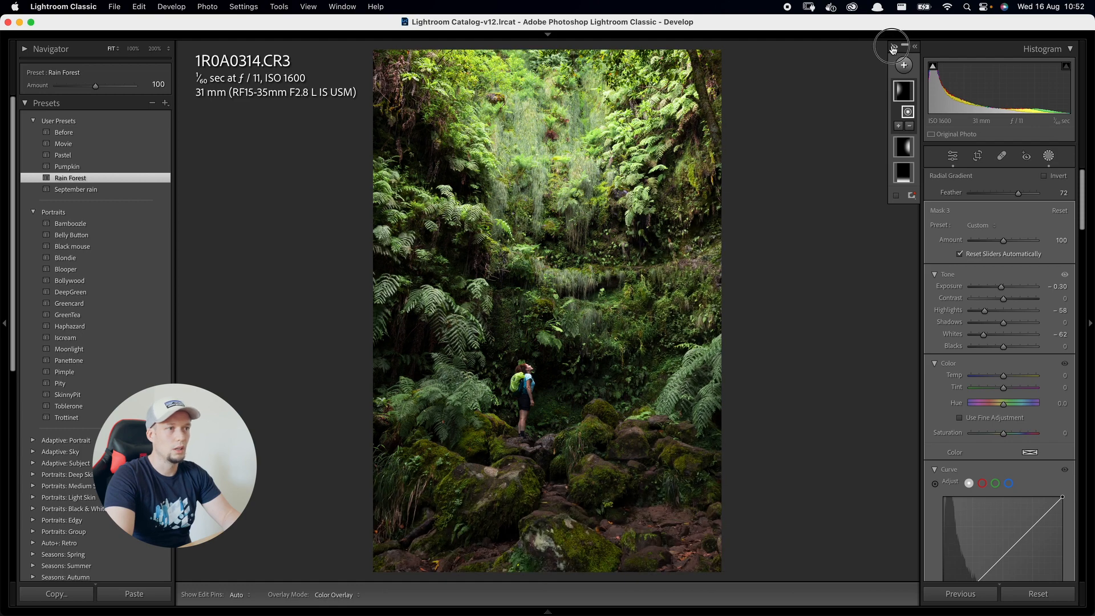
pyautogui.click(893, 49)
pyautogui.click(894, 48)
pyautogui.click(896, 50)
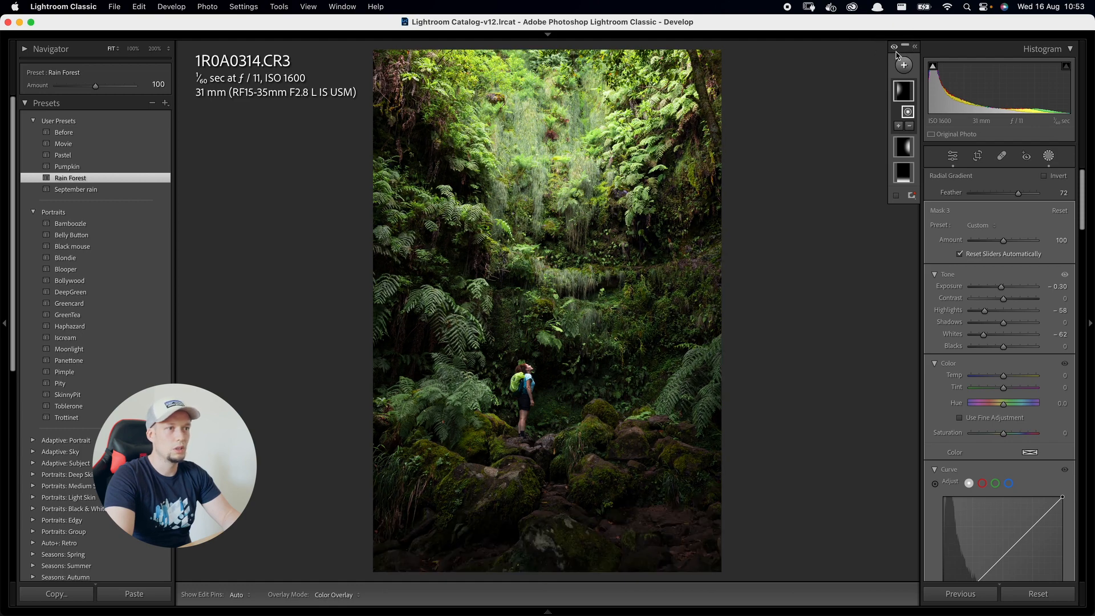
pyautogui.click(894, 48)
pyautogui.click(894, 48)
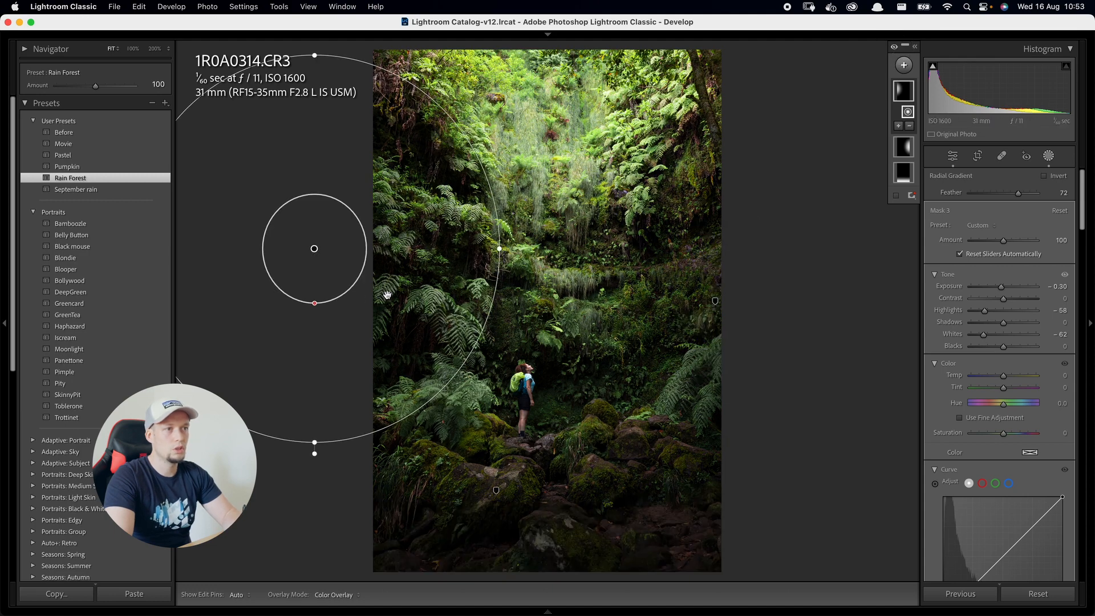
# Add a radial gradient mask over the lower-left ferns beside the hiker with Exposure −0.42 and Highlights −17, and compare the masks off and on.
pyautogui.click(905, 66)
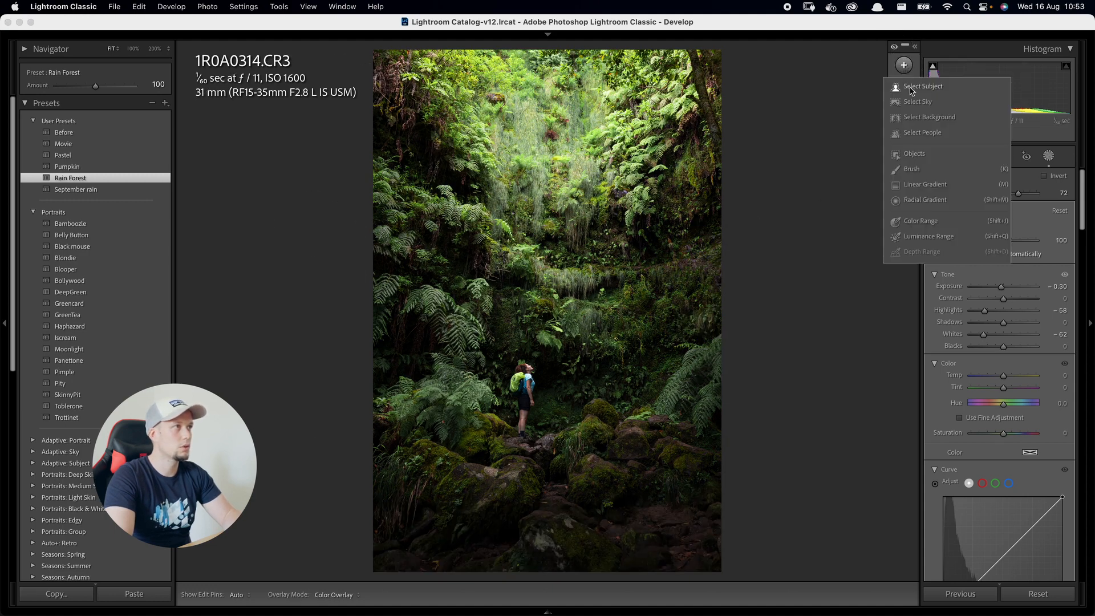
pyautogui.click(936, 203)
pyautogui.moveTo(397, 404); pyautogui.dragTo(497, 476)
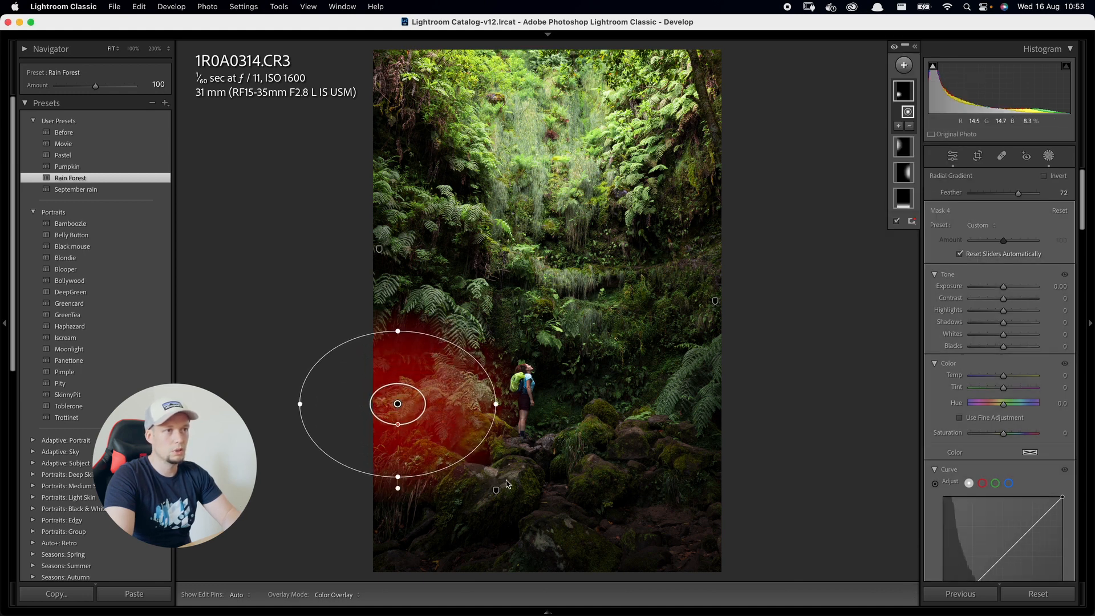
pyautogui.moveTo(1004, 288); pyautogui.dragTo(999, 288)
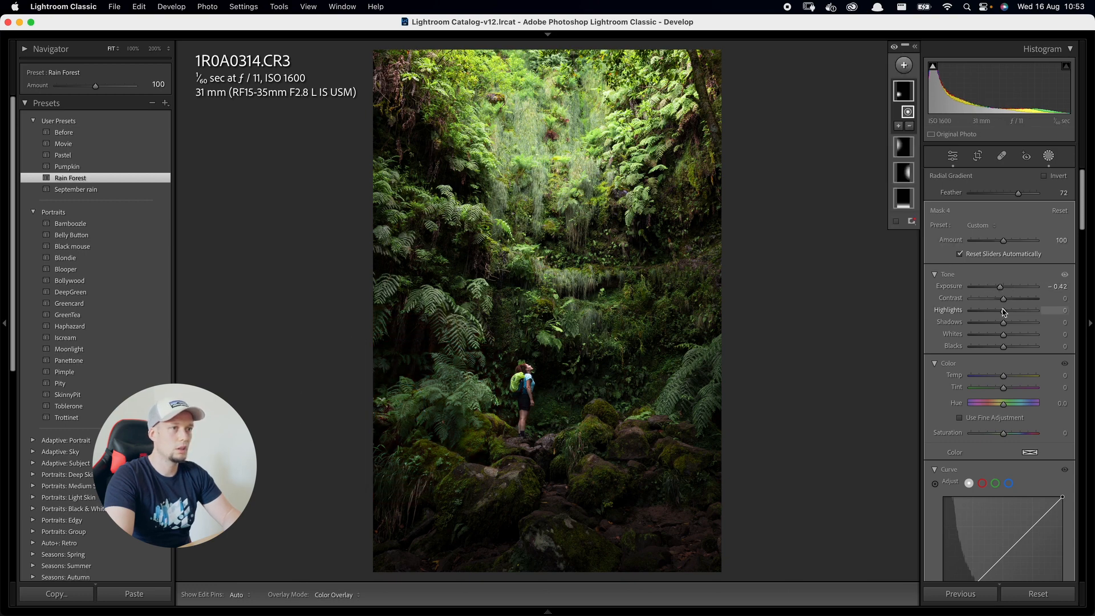
pyautogui.moveTo(1003, 313); pyautogui.dragTo(997, 313)
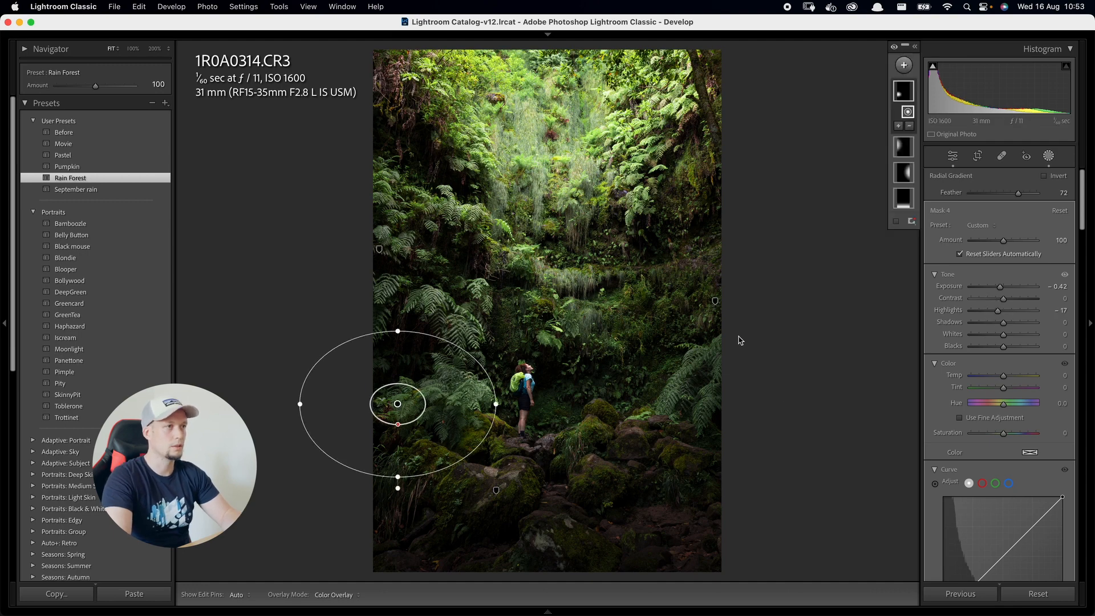
pyautogui.click(895, 47)
pyautogui.click(896, 47)
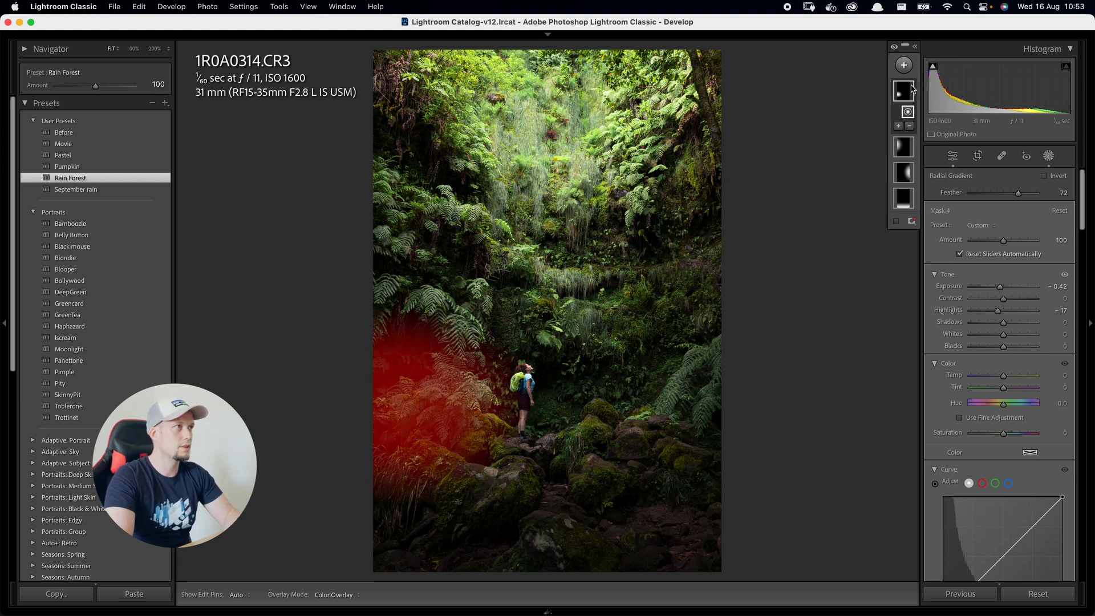
# Mask the hiker with Select Subject and set the mask's Highlights to 23 and Whites to 34, leaving Exposure at 0.
pyautogui.click(904, 65)
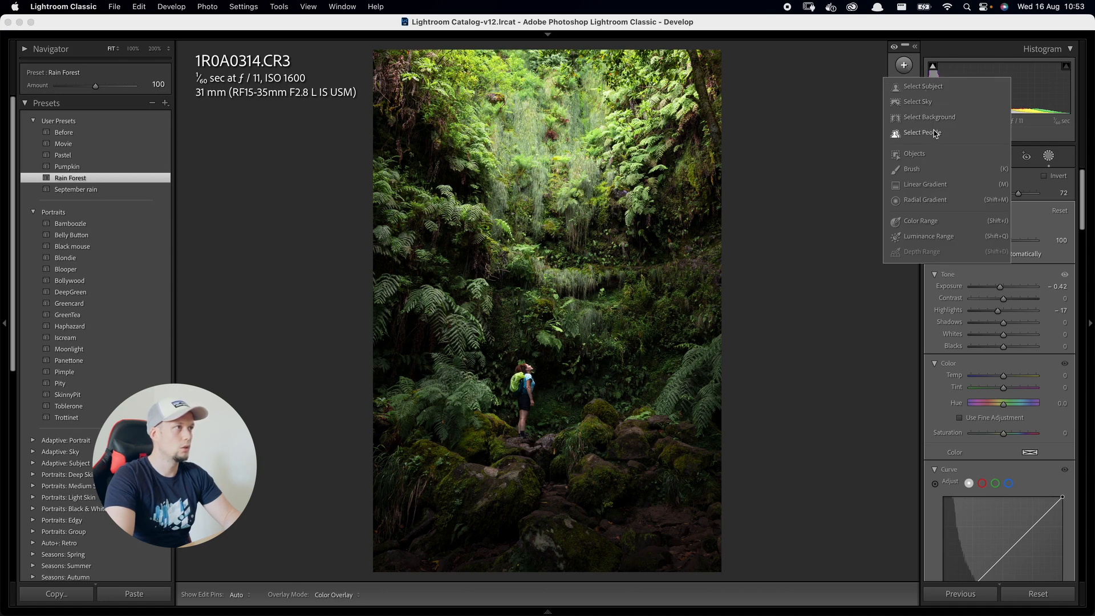
pyautogui.click(941, 90)
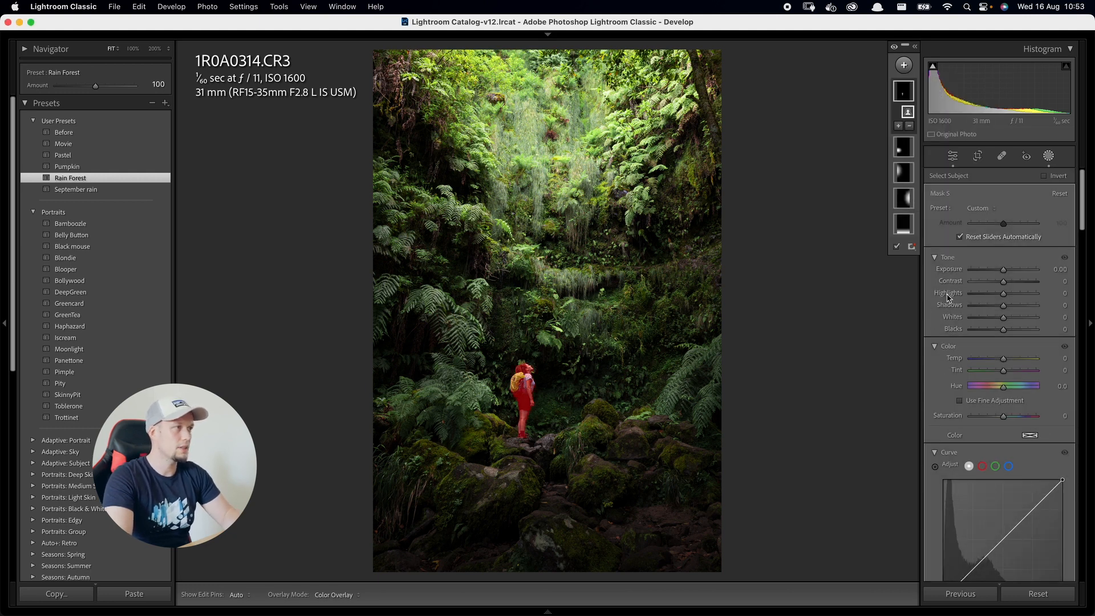
pyautogui.moveTo(1004, 270); pyautogui.dragTo(1031, 272)
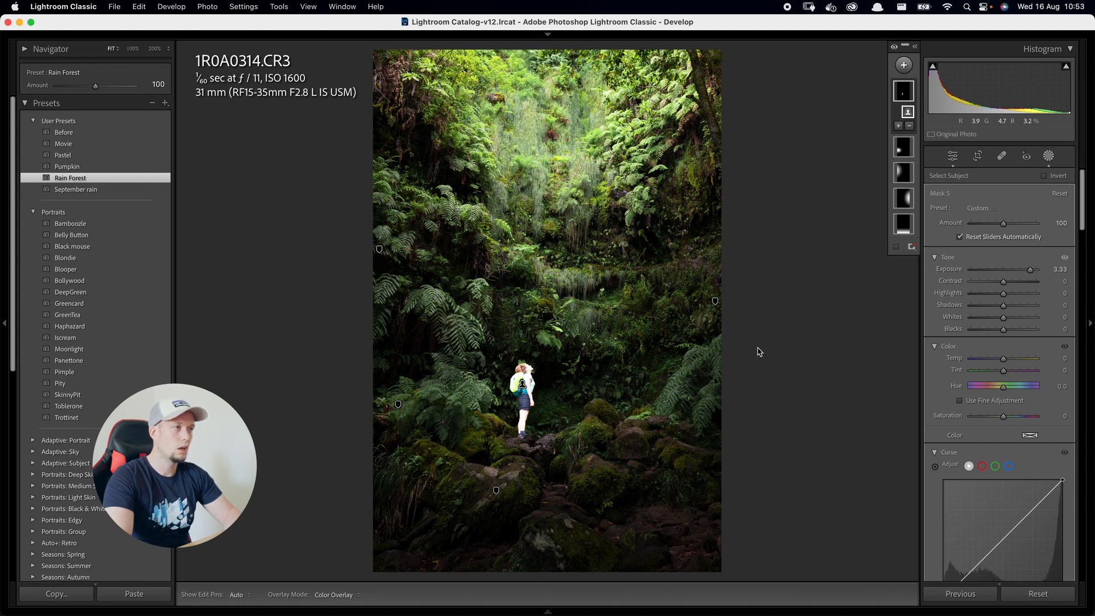
pyautogui.doubleClick(1030, 271)
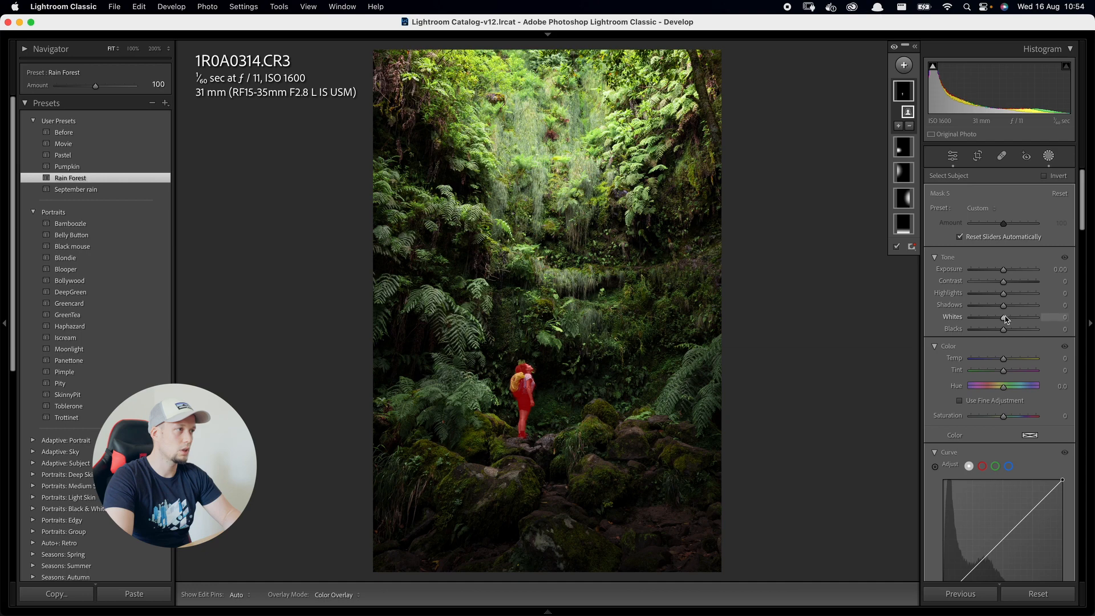
pyautogui.moveTo(1005, 322); pyautogui.dragTo(1014, 298)
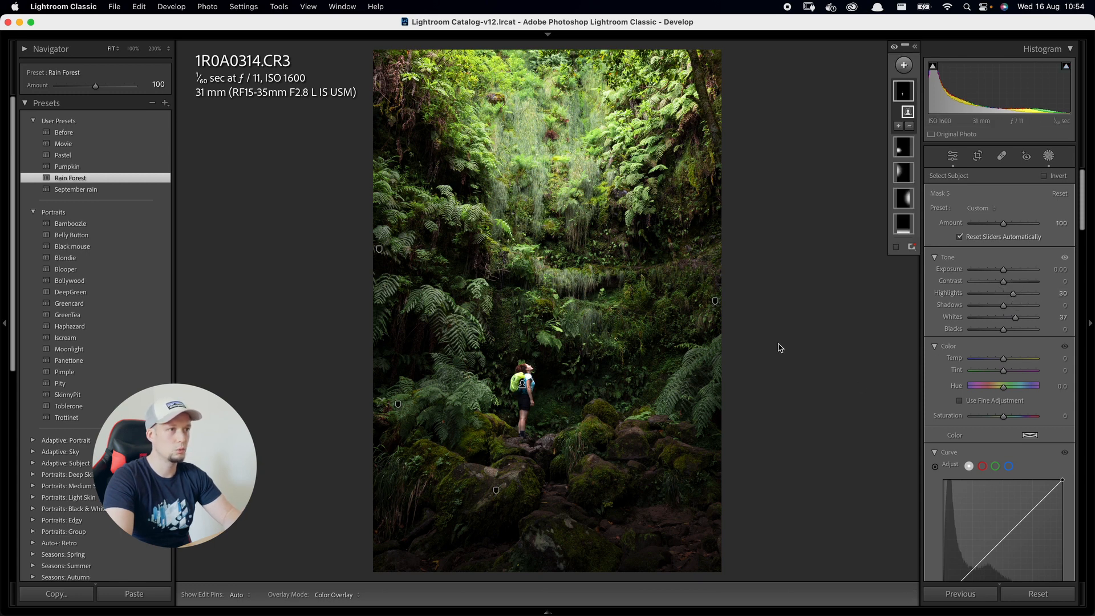
pyautogui.moveTo(1017, 297); pyautogui.dragTo(1017, 322)
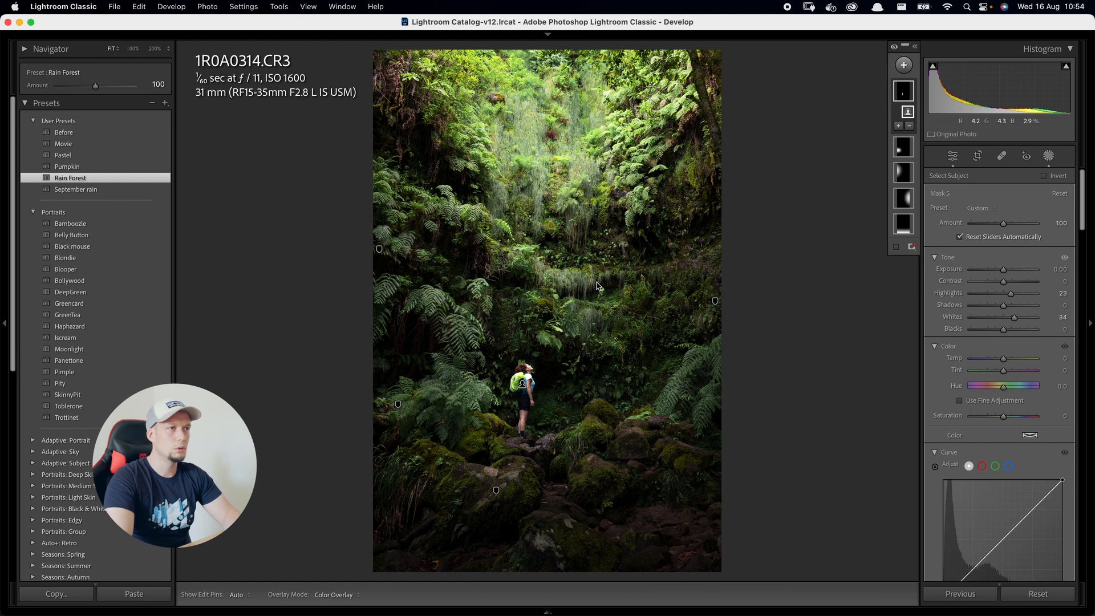
# Add a slightly tilted oval radial gradient mask just above the hiker with Exposure 0.66, Highlights 12 and Whites 19.
pyautogui.click(904, 65)
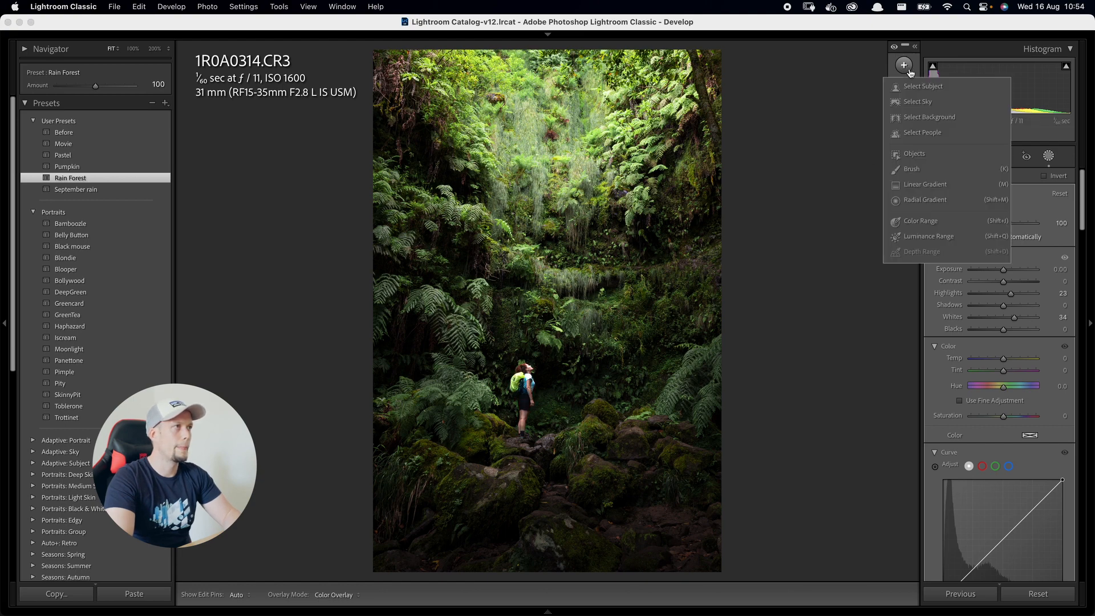
pyautogui.click(938, 199)
pyautogui.moveTo(541, 268); pyautogui.dragTo(619, 372)
pyautogui.moveTo(538, 265); pyautogui.dragTo(541, 269)
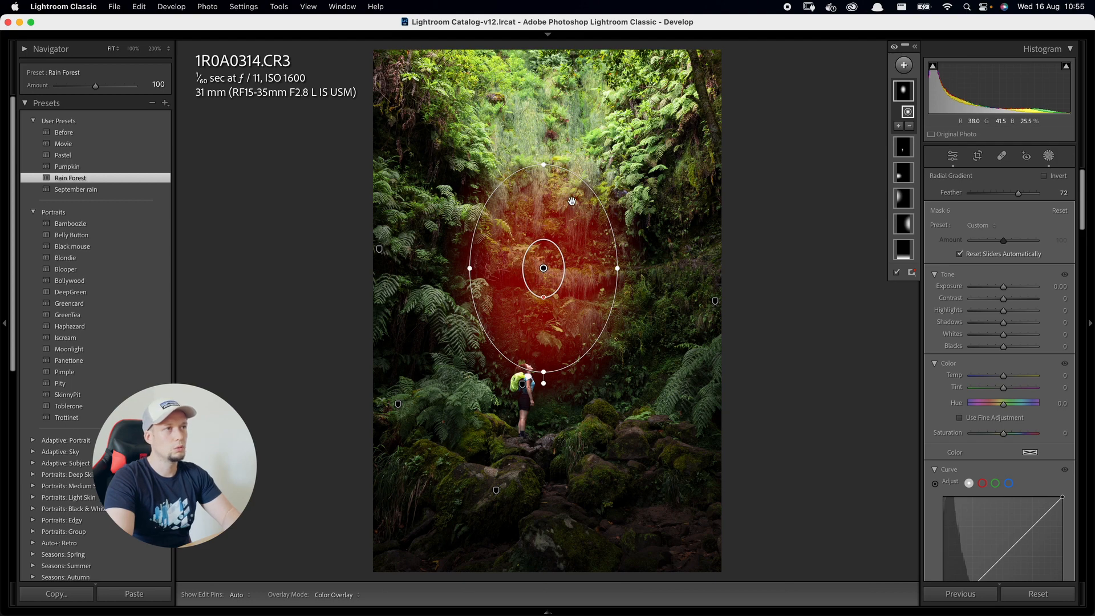
pyautogui.moveTo(558, 264); pyautogui.dragTo(289, 280)
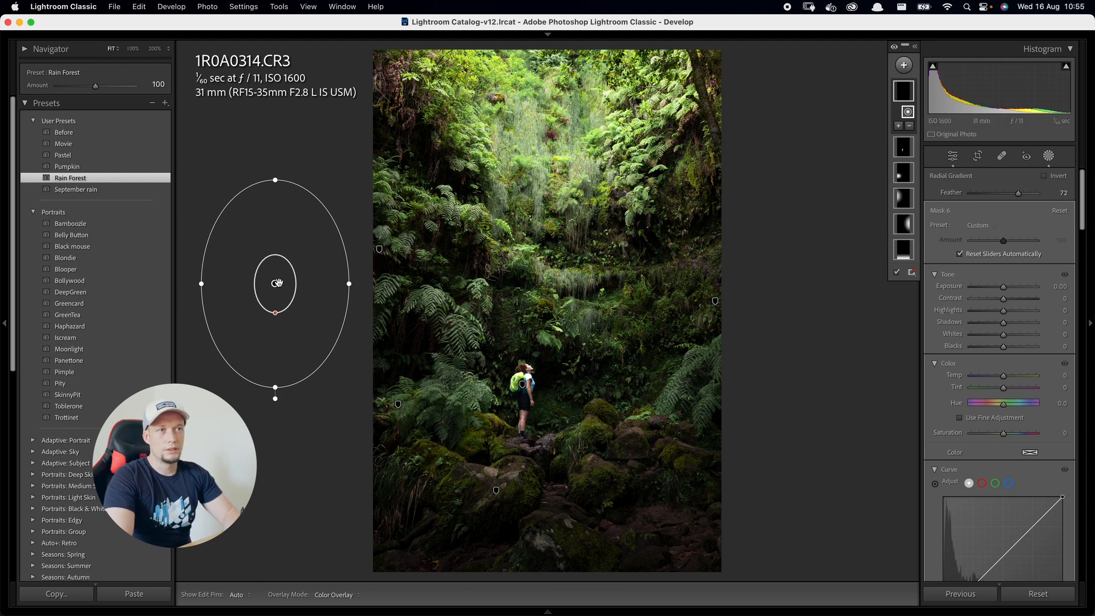
pyautogui.moveTo(275, 283); pyautogui.dragTo(550, 272)
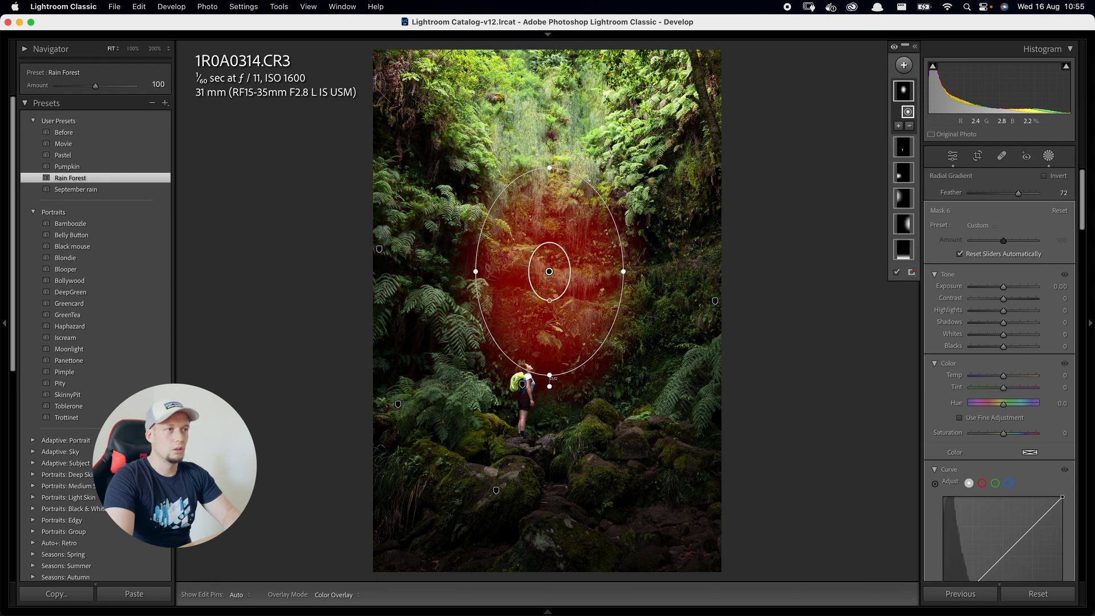
pyautogui.moveTo(549, 386); pyautogui.dragTo(533, 386)
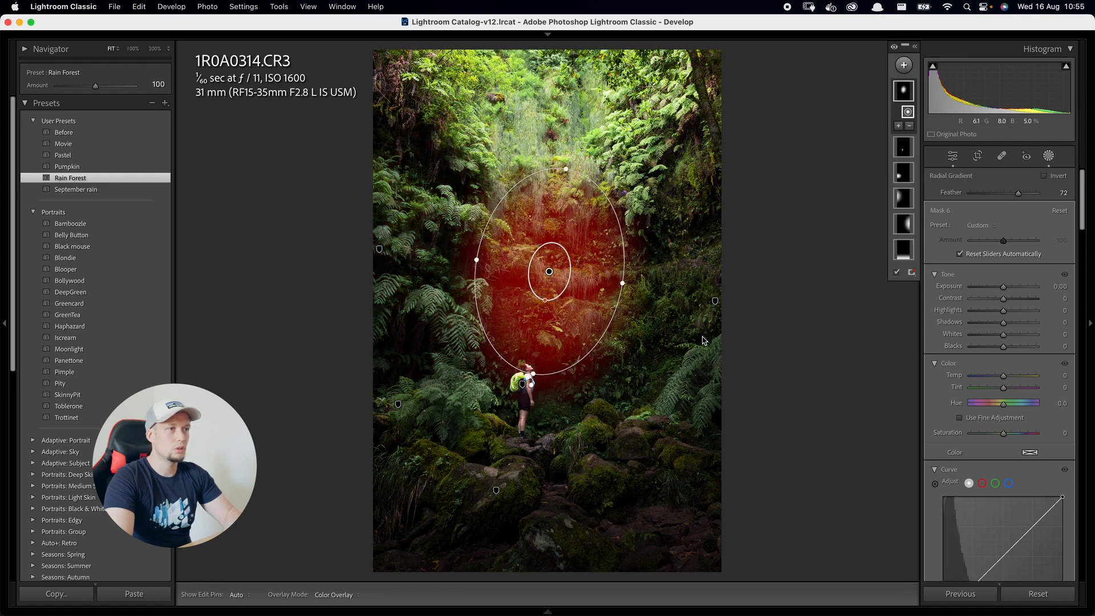
pyautogui.moveTo(1004, 287); pyautogui.dragTo(1011, 292)
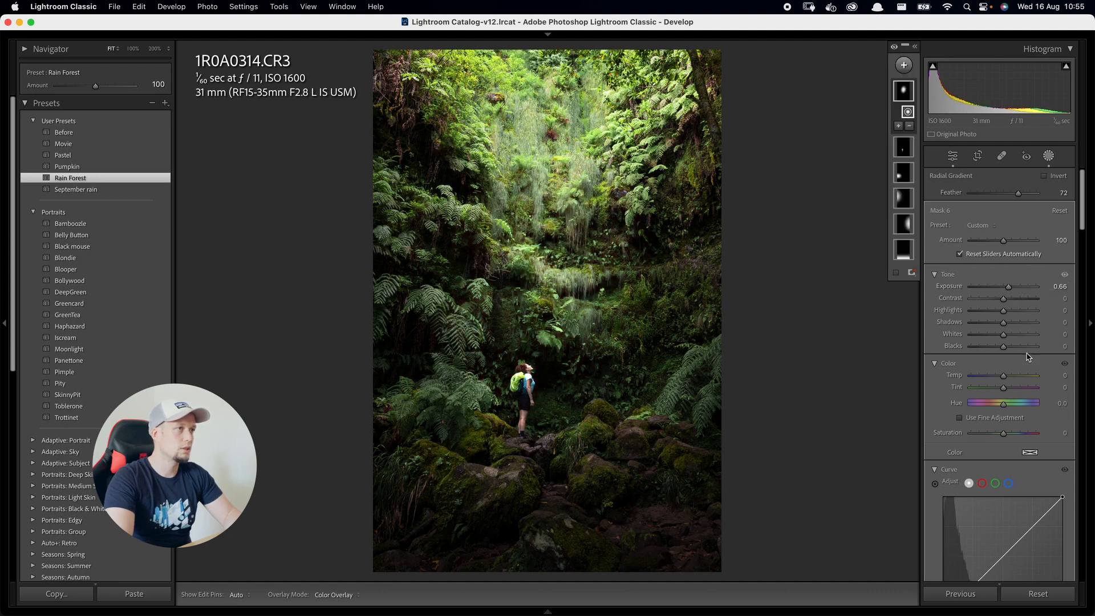
pyautogui.moveTo(1007, 338); pyautogui.dragTo(1008, 311)
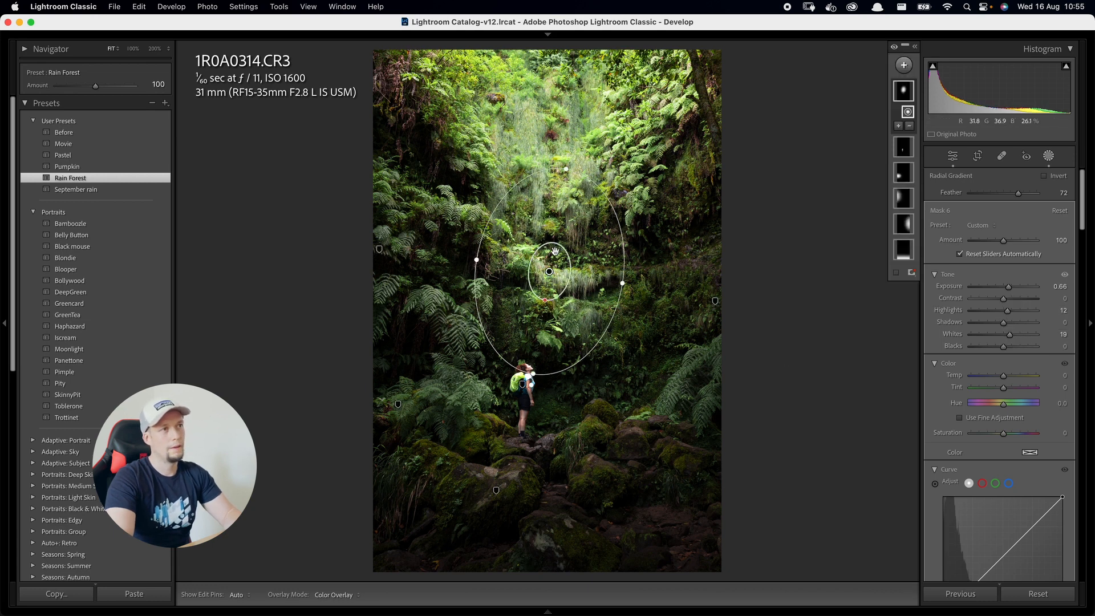
# Add a large radial gradient mask centred near the photo's upper edge and warm it with Temp 12.
pyautogui.moveTo(919, 96)
pyautogui.click(904, 65)
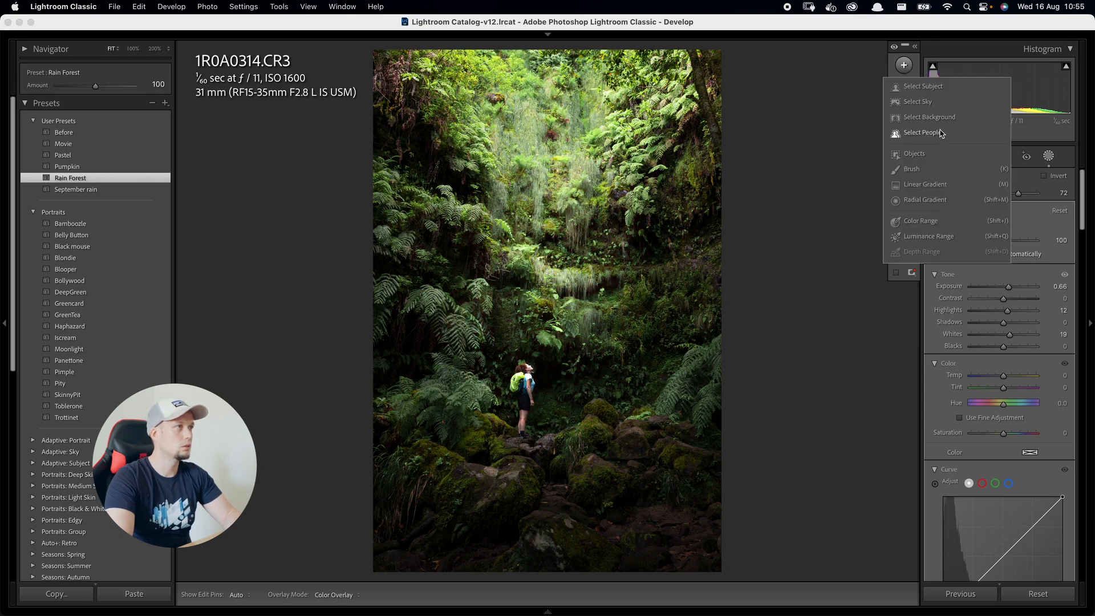
pyautogui.click(939, 200)
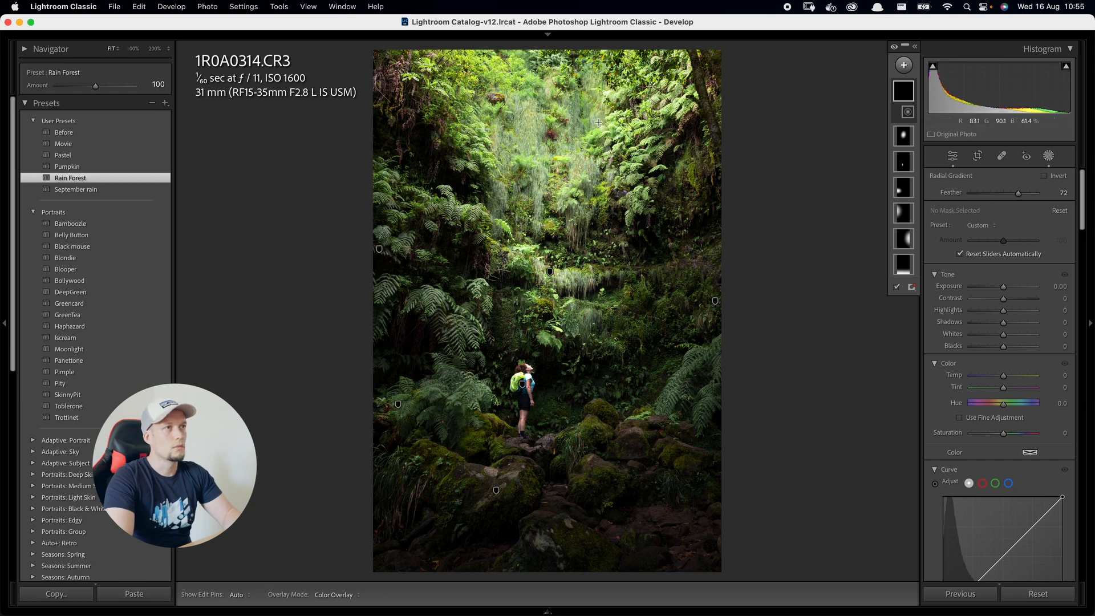
pyautogui.moveTo(555, 100)
pyautogui.mouseDown()
pyautogui.moveTo(609, 148)
pyautogui.moveTo(639, 203)
pyautogui.moveTo(688, 239)
pyautogui.mouseUp()
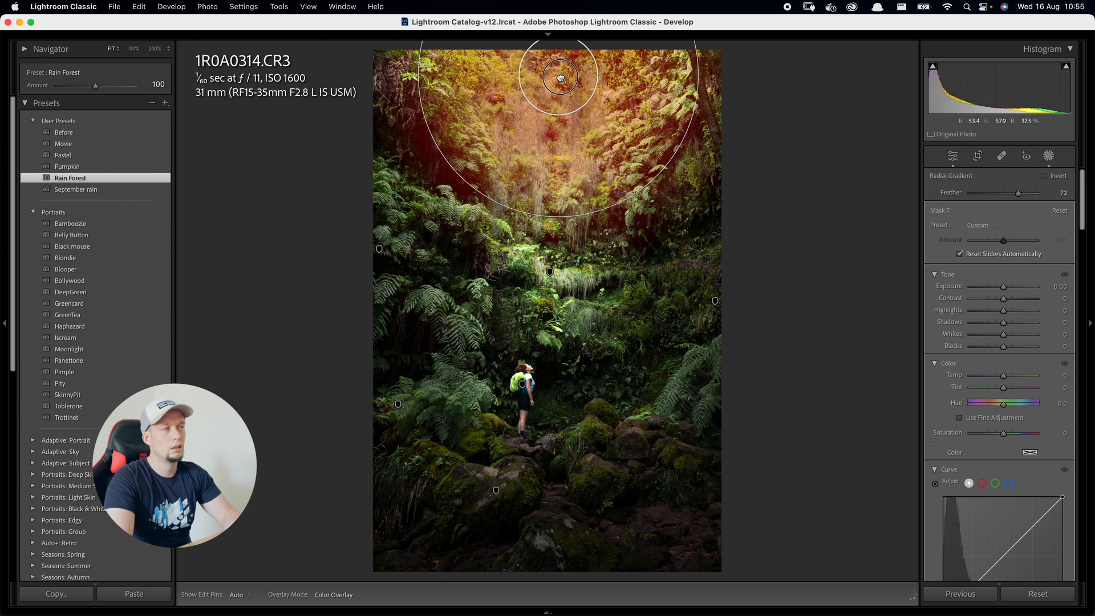
pyautogui.moveTo(1007, 383); pyautogui.dragTo(1007, 381)
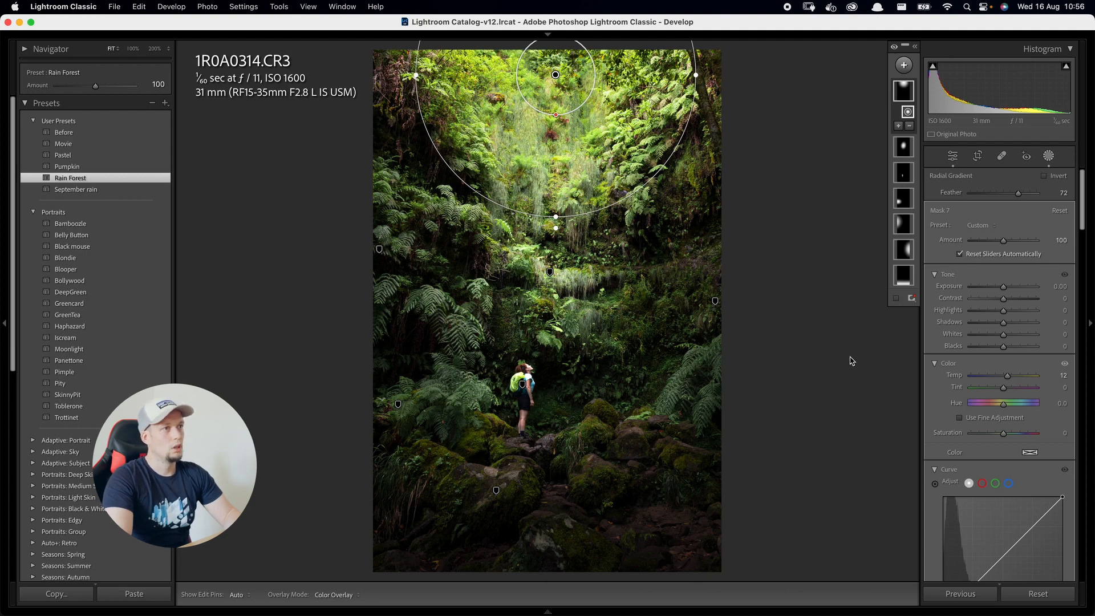
# Warm the existing oval radial mask above the hiker by setting its Temp to 8.
pyautogui.moveTo(907, 99)
pyautogui.click(903, 146)
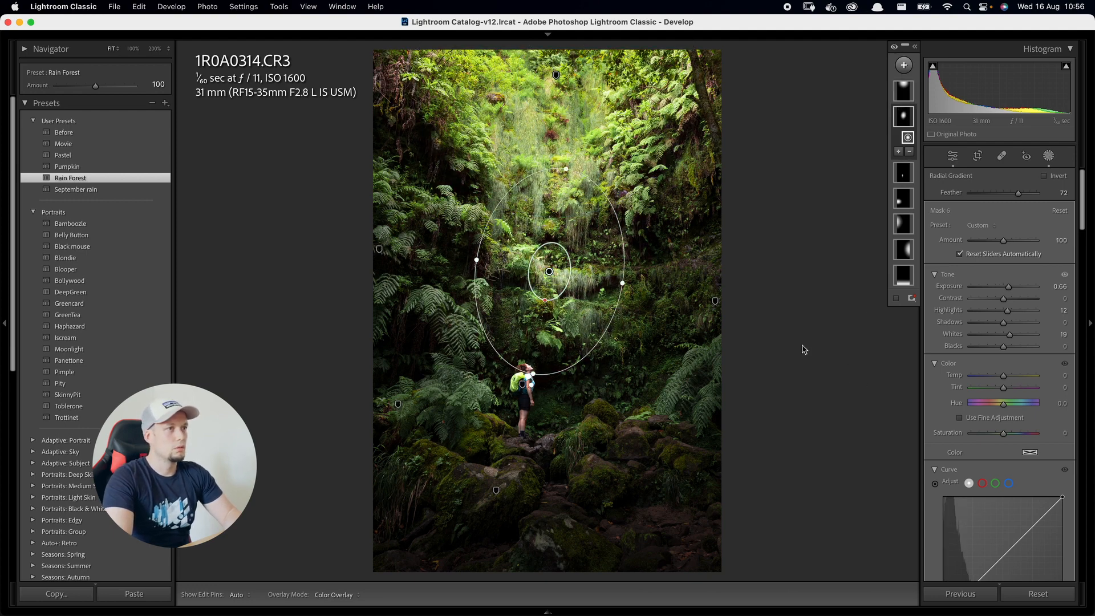
pyautogui.moveTo(1006, 380); pyautogui.dragTo(1009, 380)
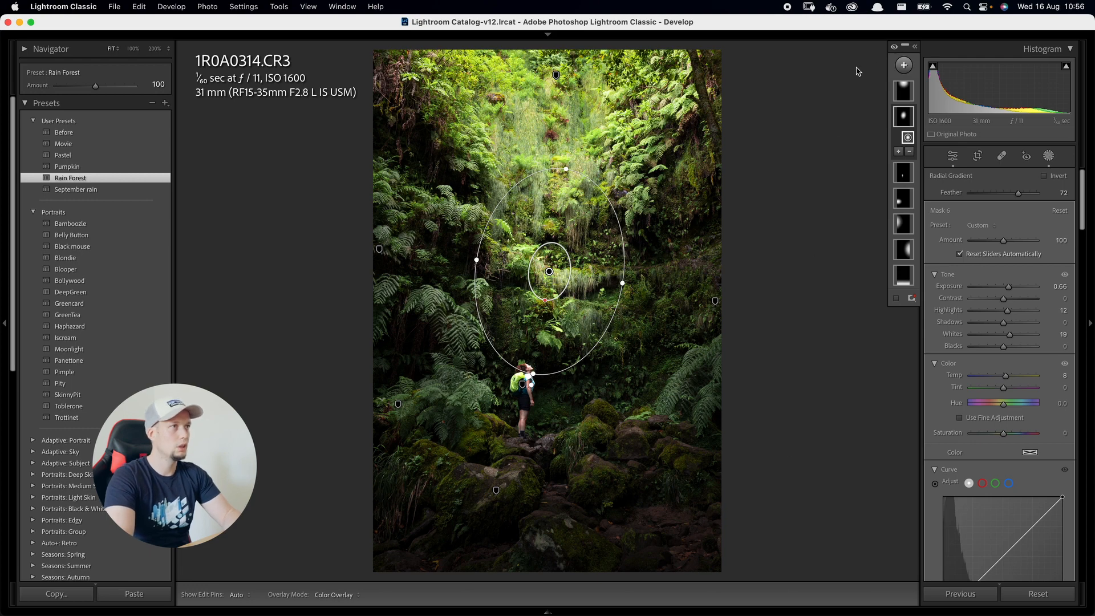
# Compare the photo with and without all the masks by toggling the mask effects.
pyautogui.click(894, 48)
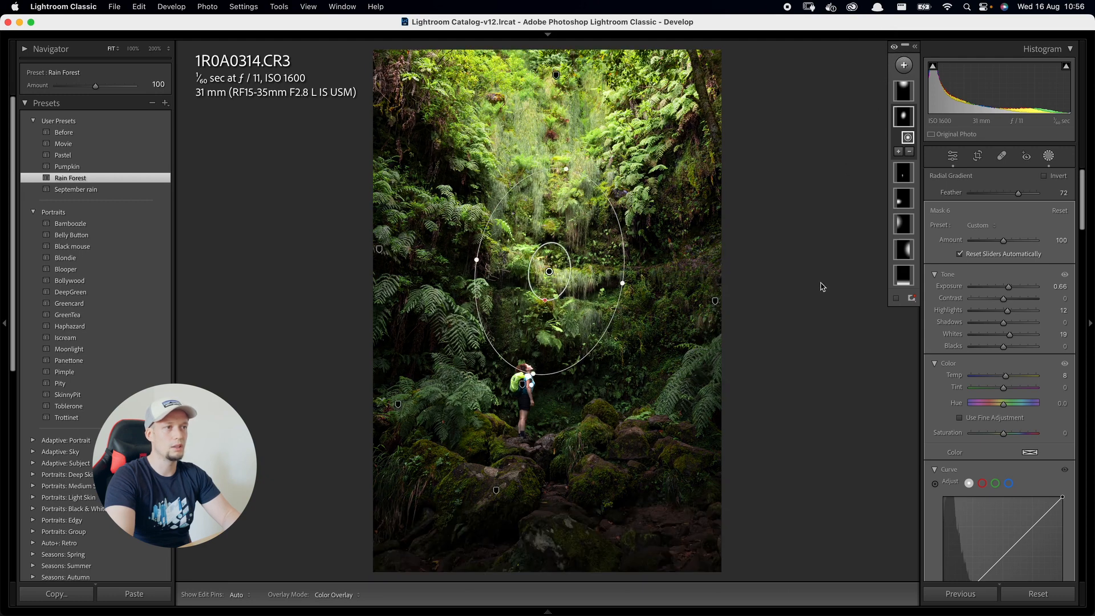
pyautogui.click(894, 49)
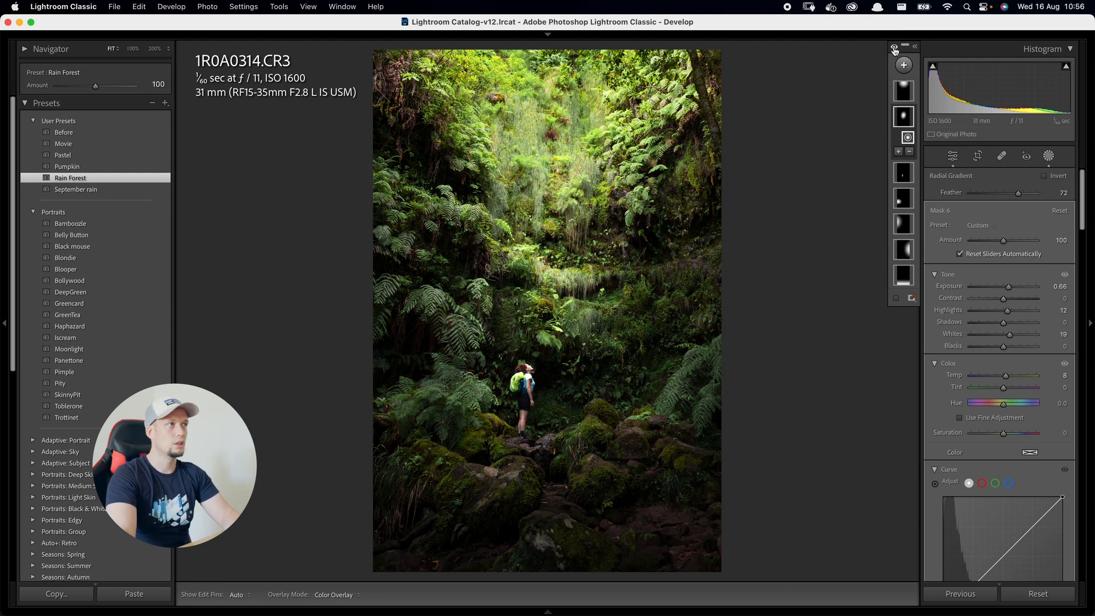
pyautogui.click(895, 49)
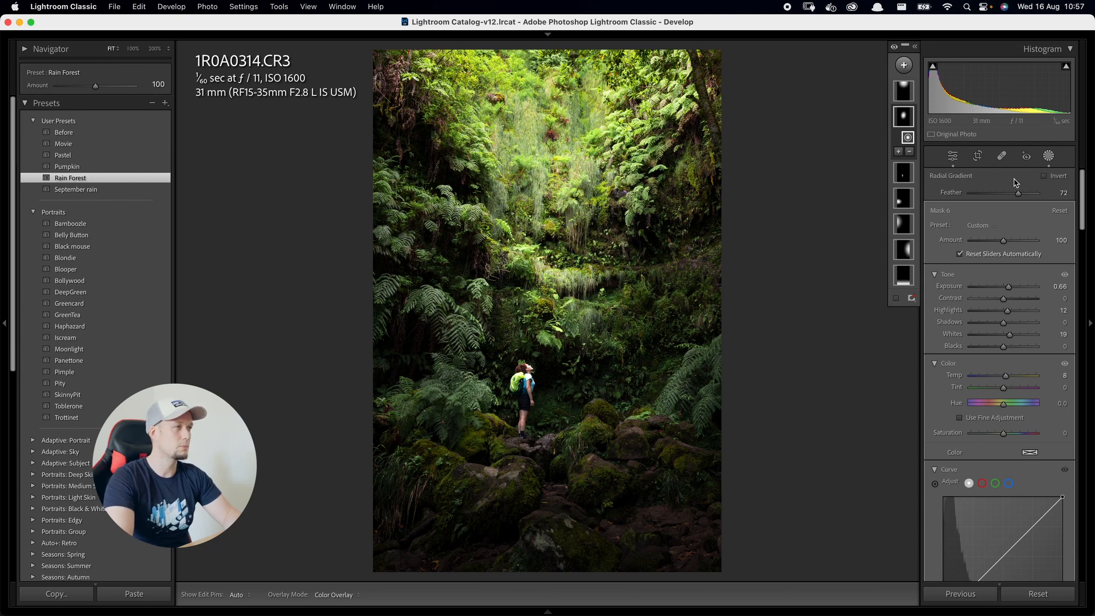
# Leave masking and return to the photo's global edit adjustments.
pyautogui.click(953, 156)
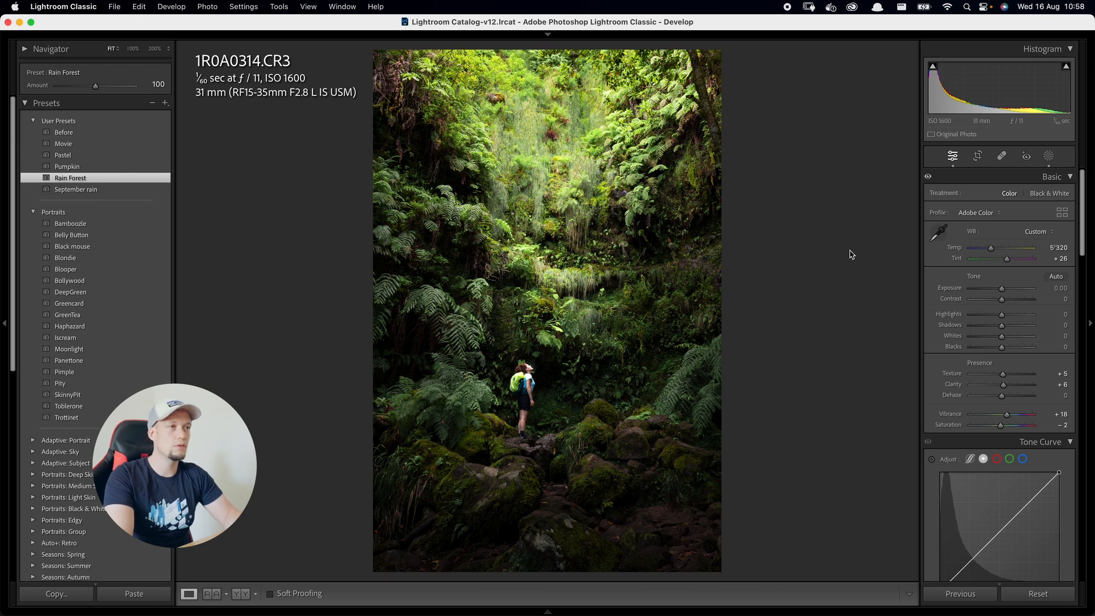
pyautogui.moveTo(1081, 233)
pyautogui.mouseDown()
pyautogui.moveTo(1083, 275)
pyautogui.moveTo(1083, 234)
pyautogui.mouseUp()
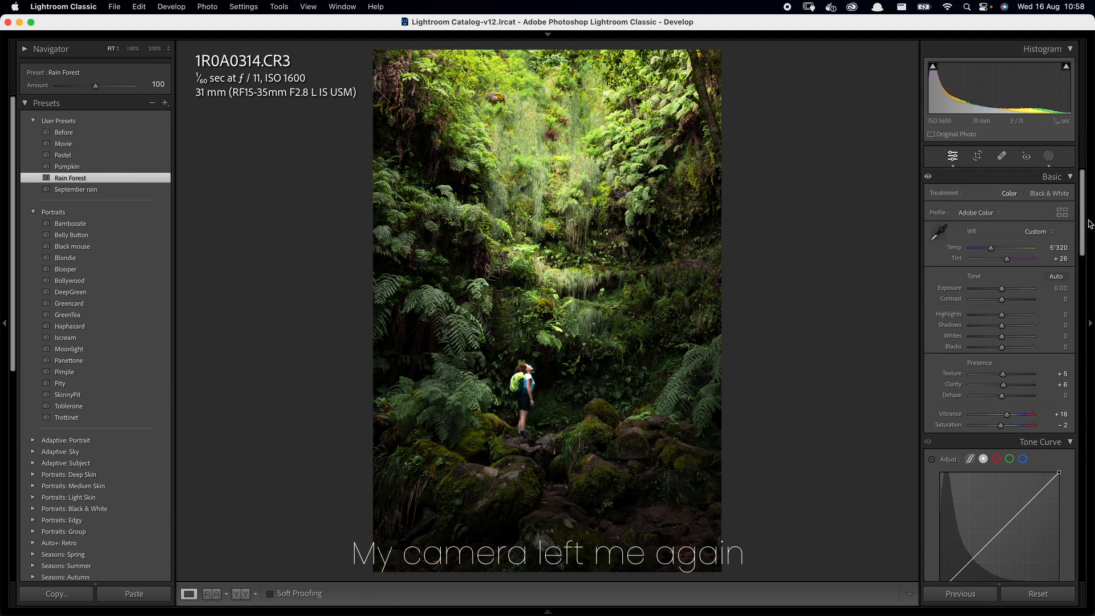